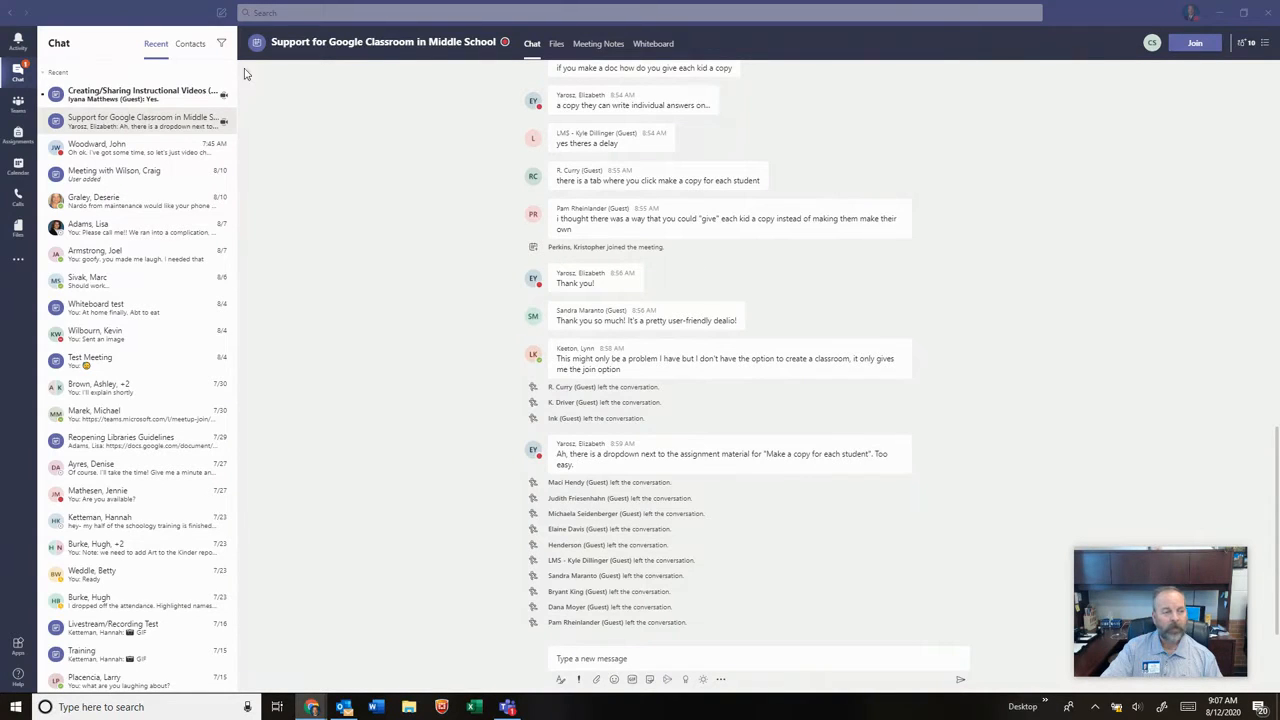
# - Create a new live event from the calendar, titled "Test Live" with the location "Virtual"
pyautogui.click(18, 170)
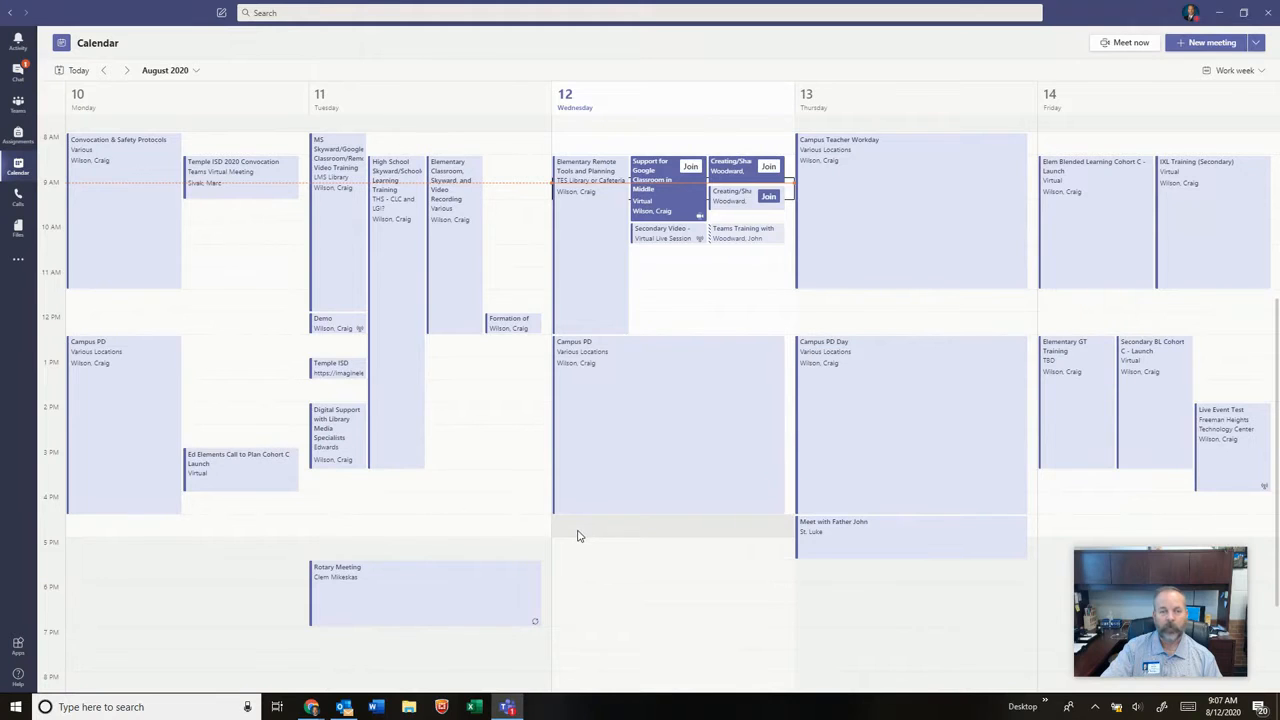
pyautogui.click(1256, 44)
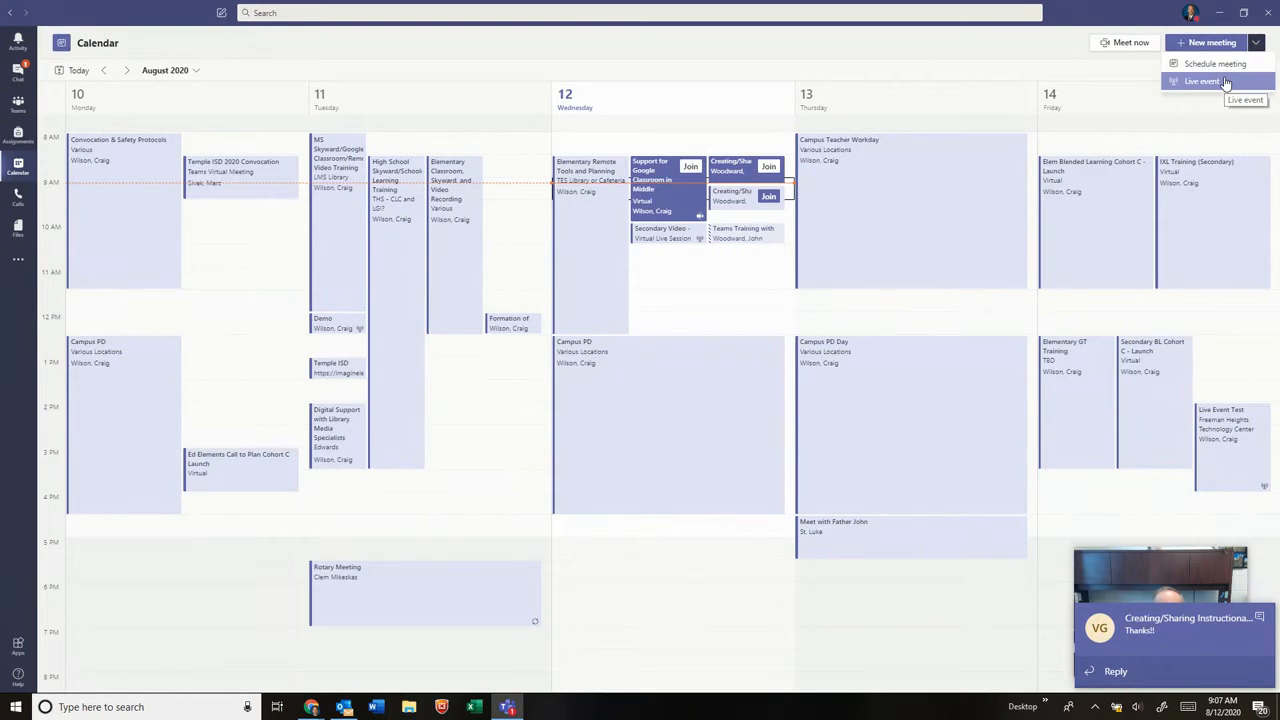
pyautogui.click(1225, 82)
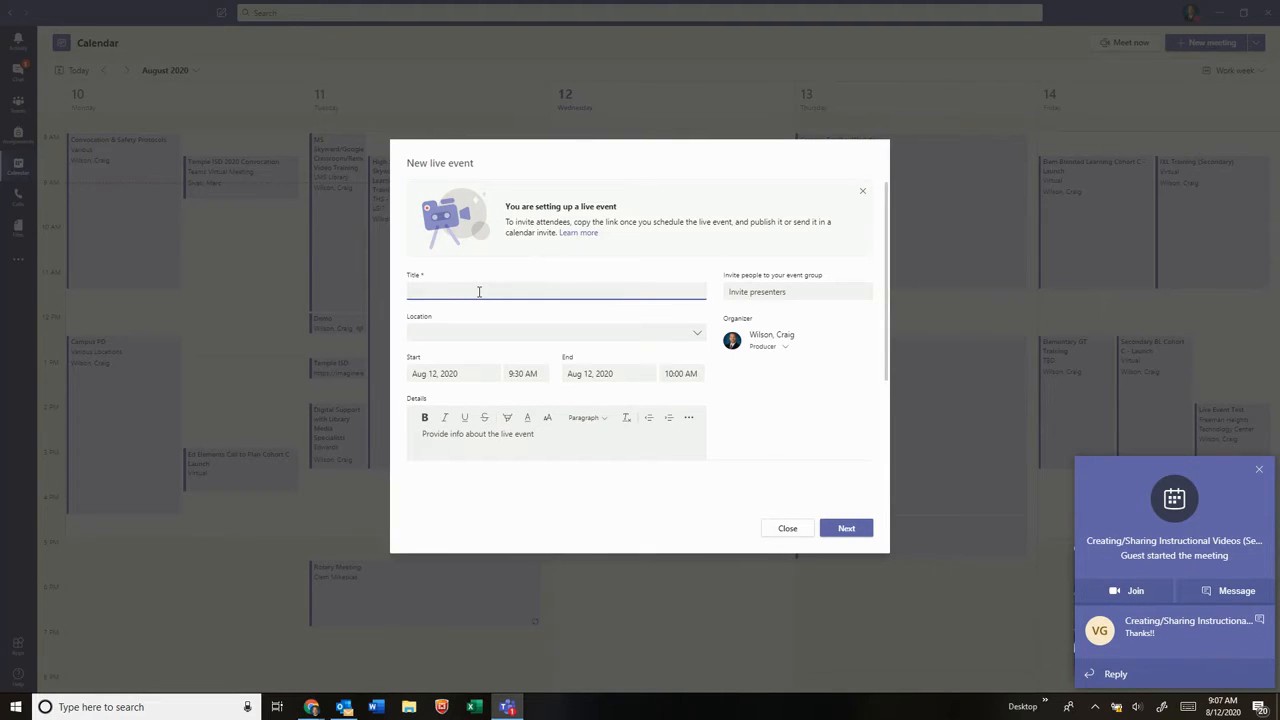
pyautogui.write('Test Live')
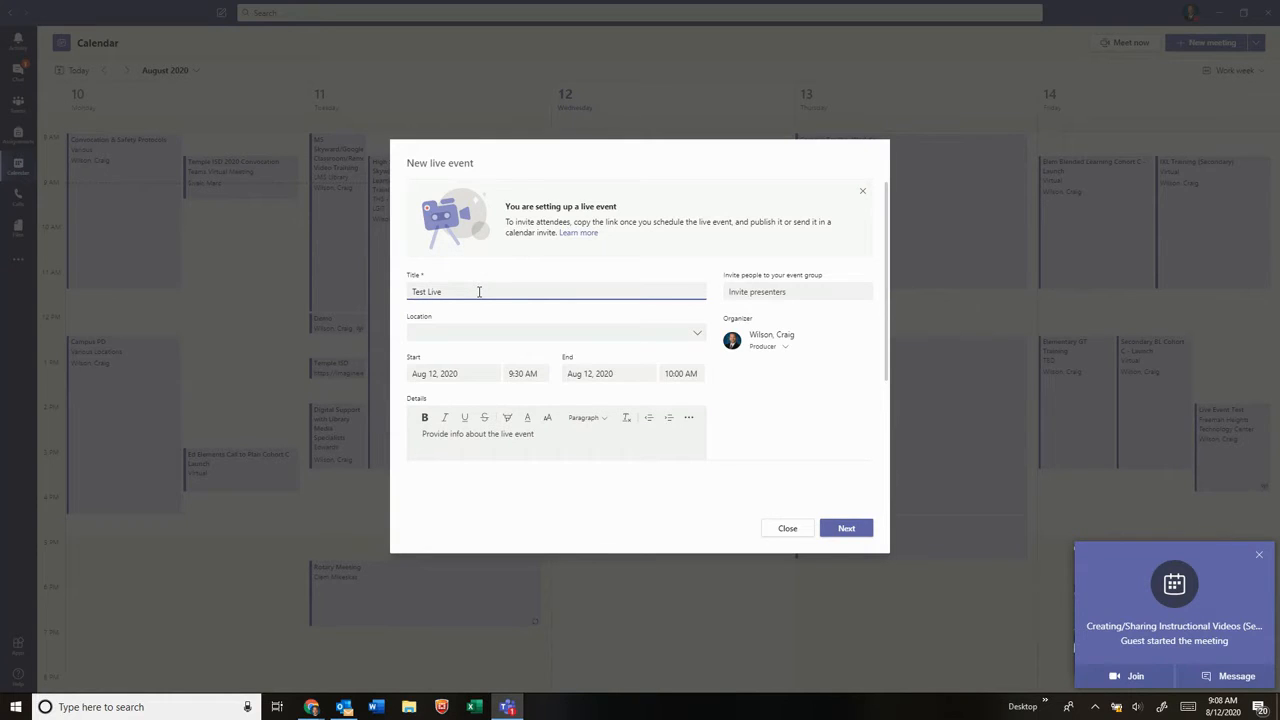
pyautogui.press('Tab')
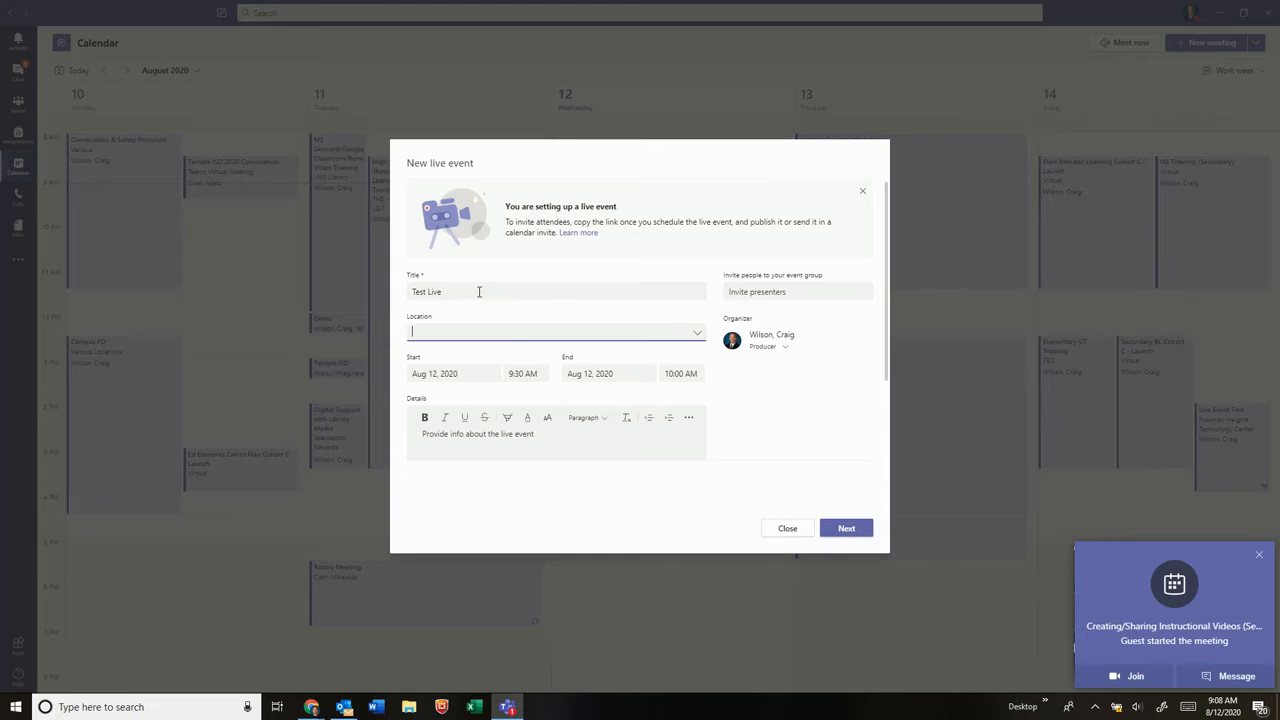
pyautogui.write('Virtual')
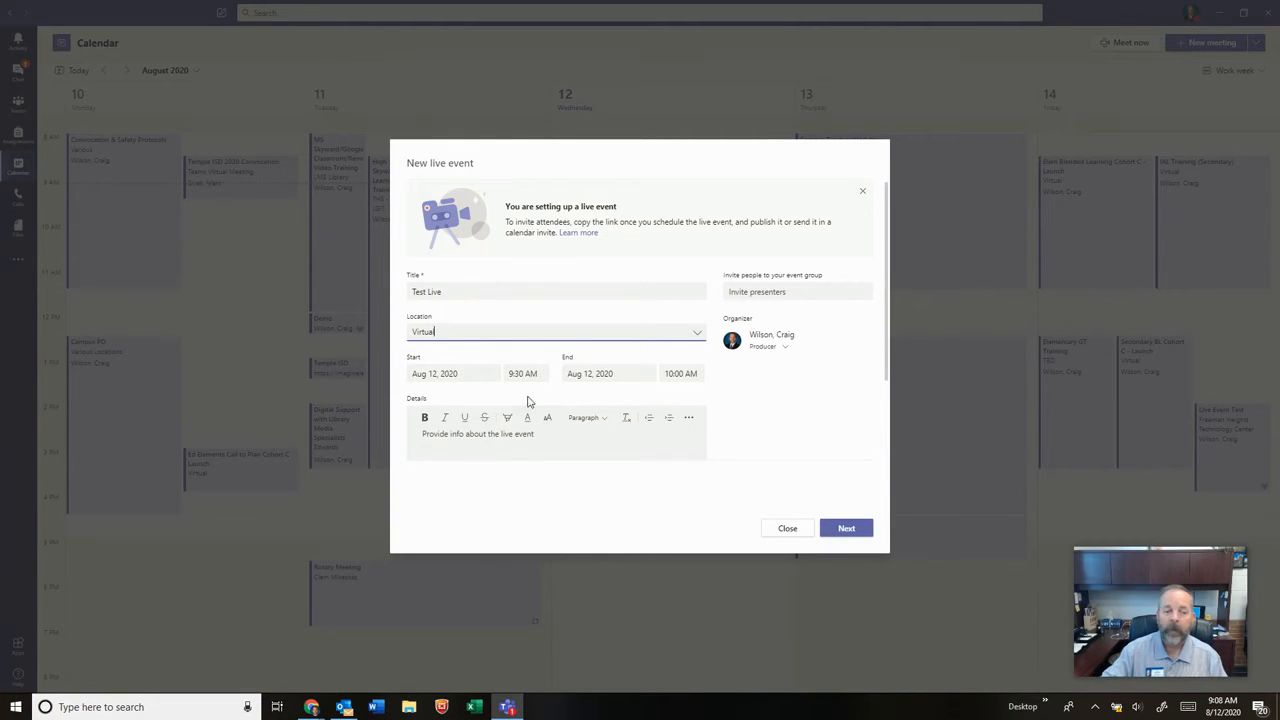
# - Set the live event's start time to 4:30 PM and its end time to 5:00 PM
pyautogui.click(526, 373)
pyautogui.scroll(-5, 530, 430)
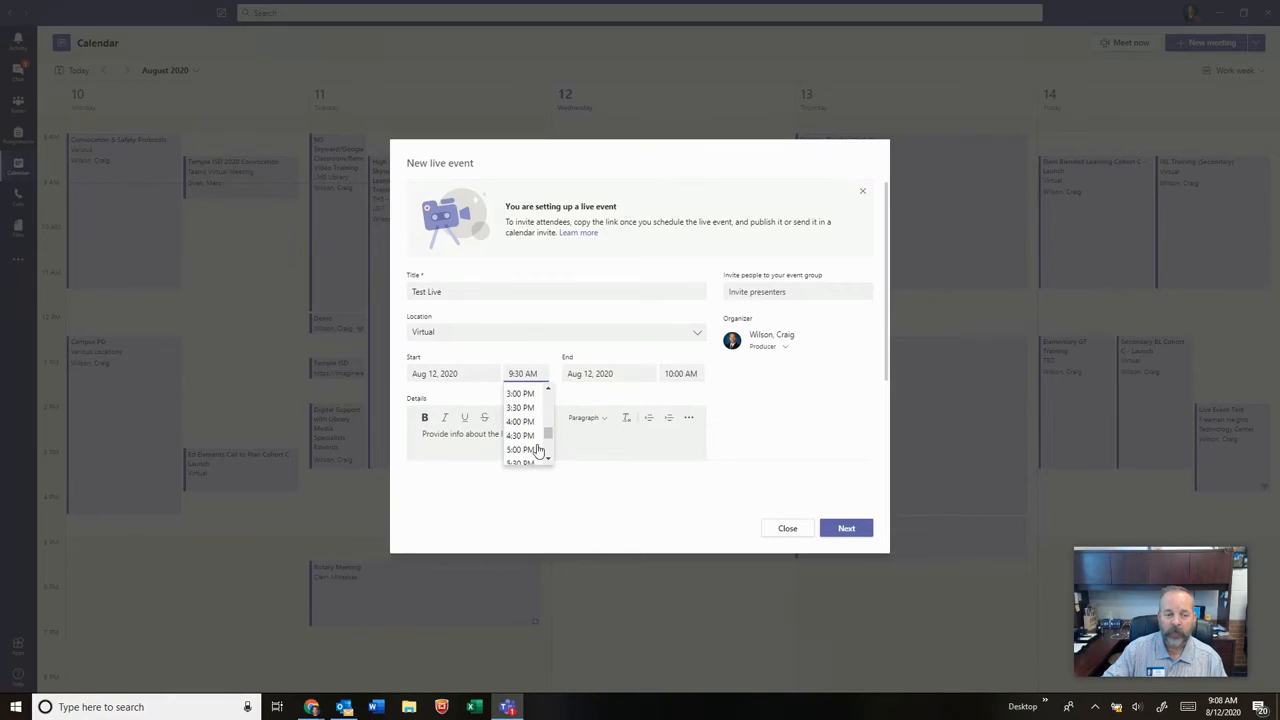
pyautogui.click(528, 401)
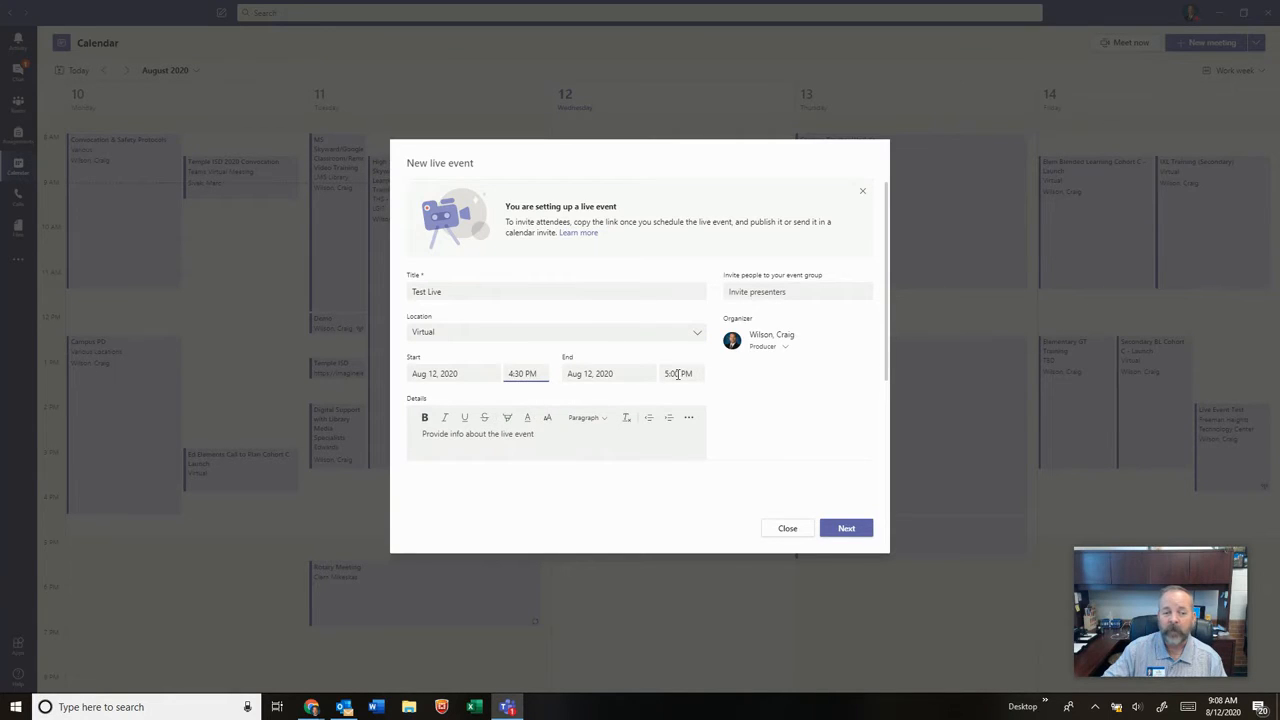
pyautogui.click(680, 373)
pyautogui.click(791, 397)
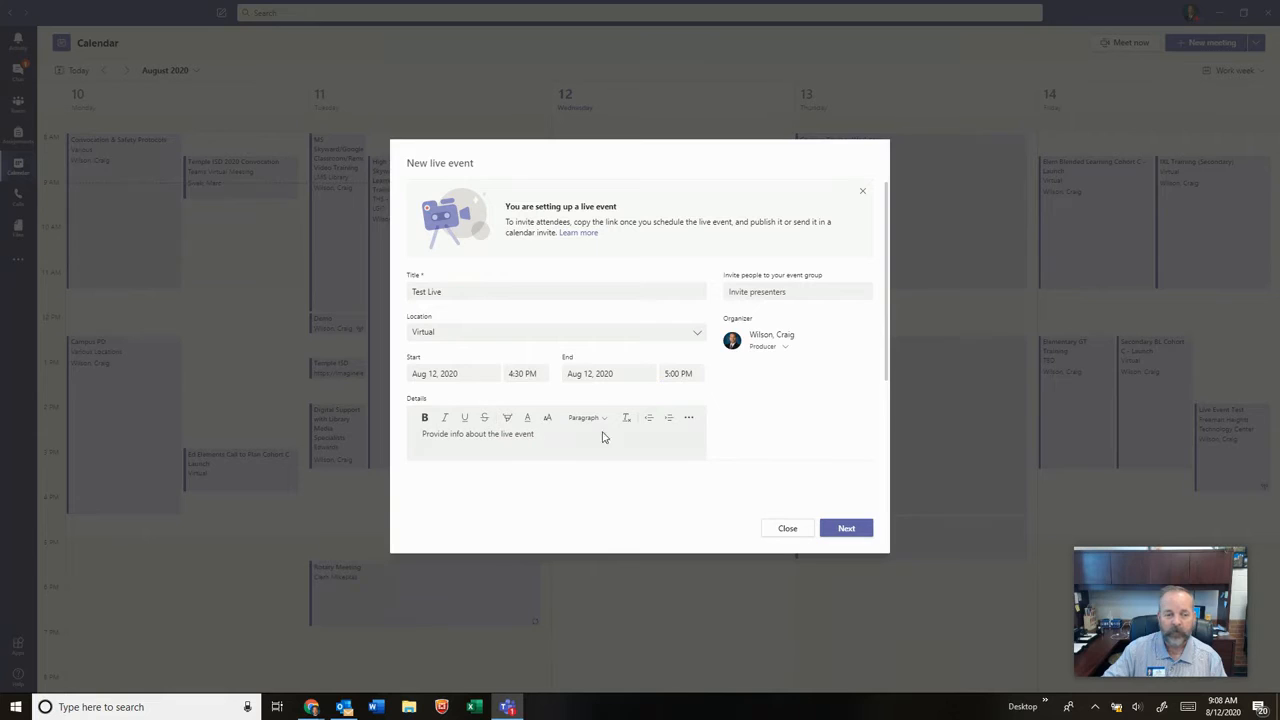
pyautogui.click(503, 434)
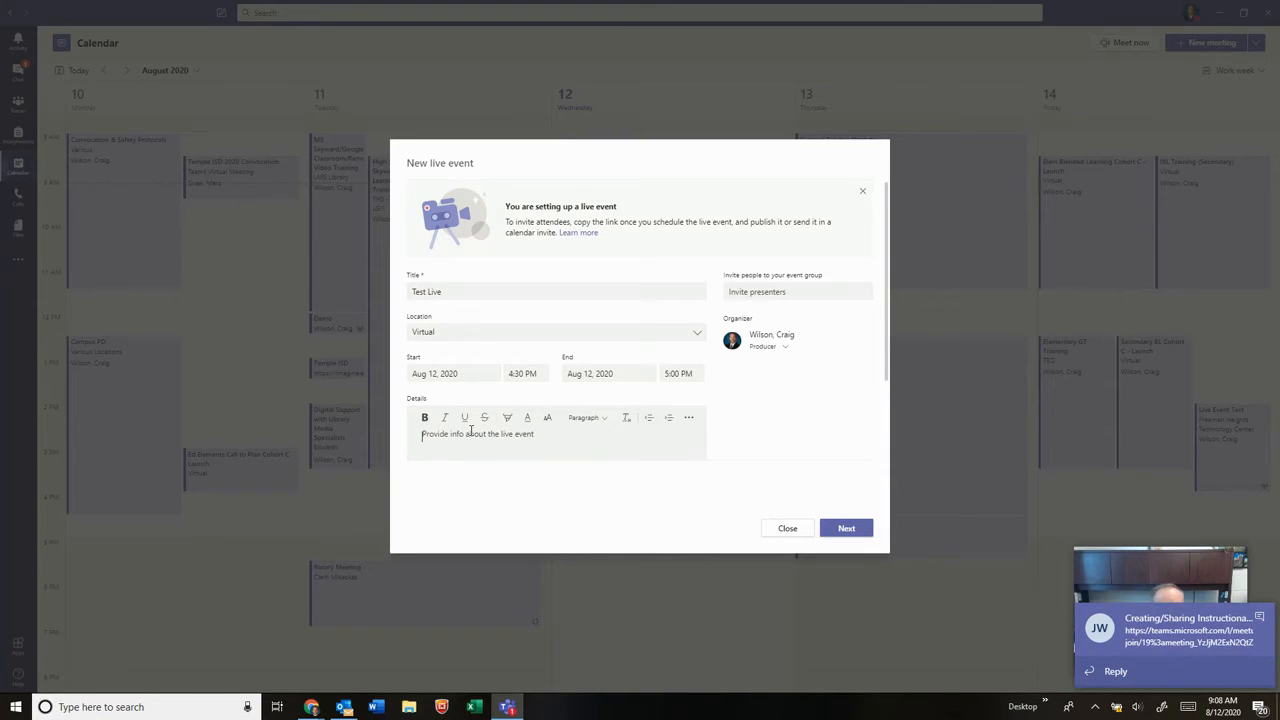
# - Continue to the live event permissions and restrict viewing to People and groups
pyautogui.click(853, 537)
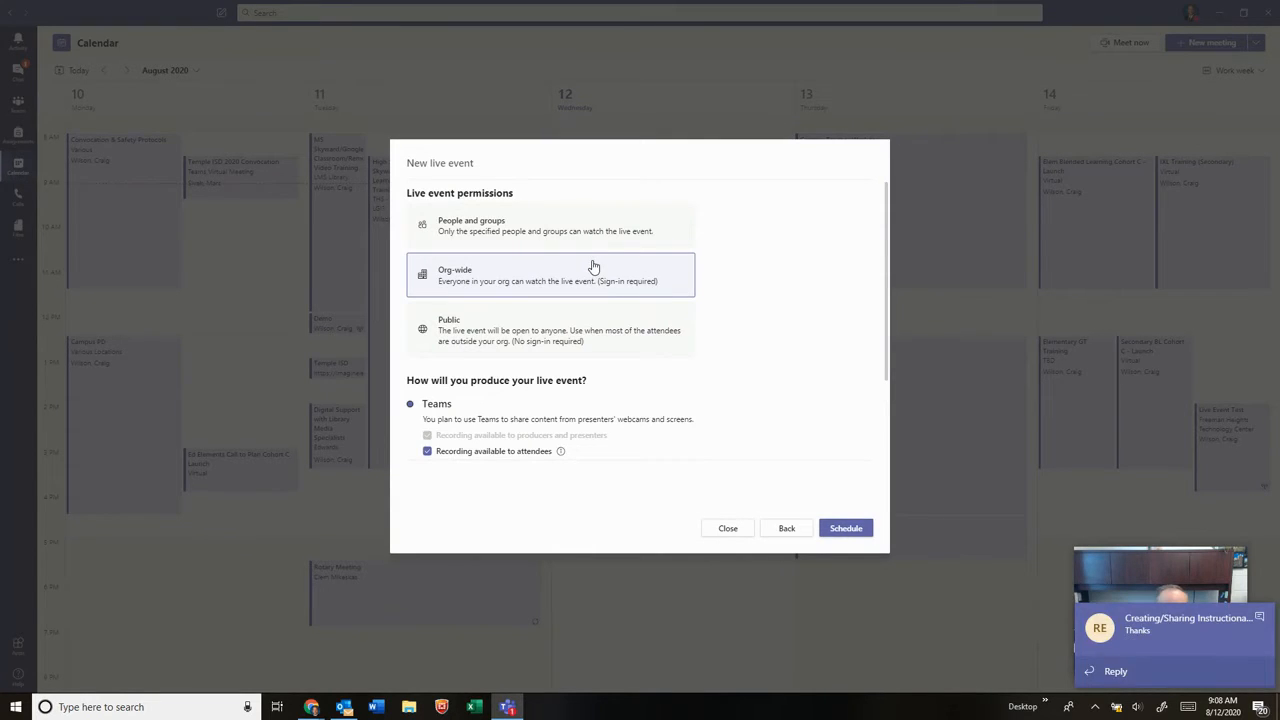
pyautogui.click(541, 230)
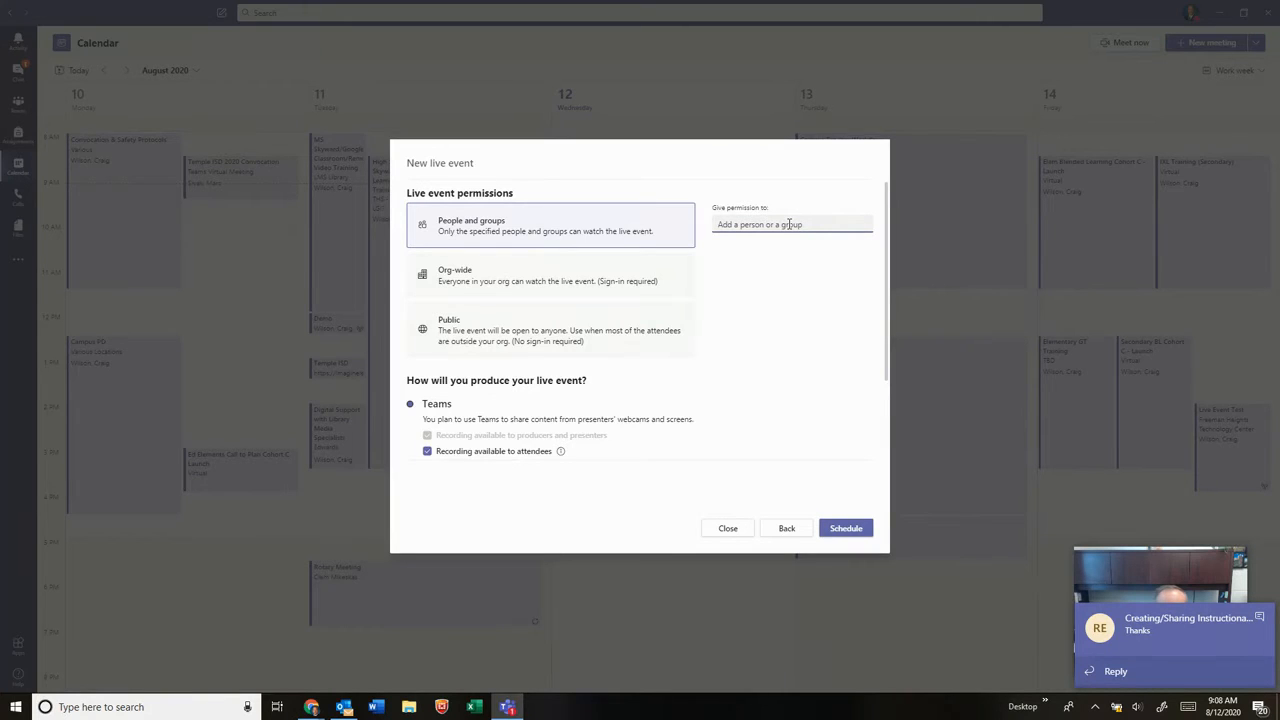
pyautogui.click(541, 281)
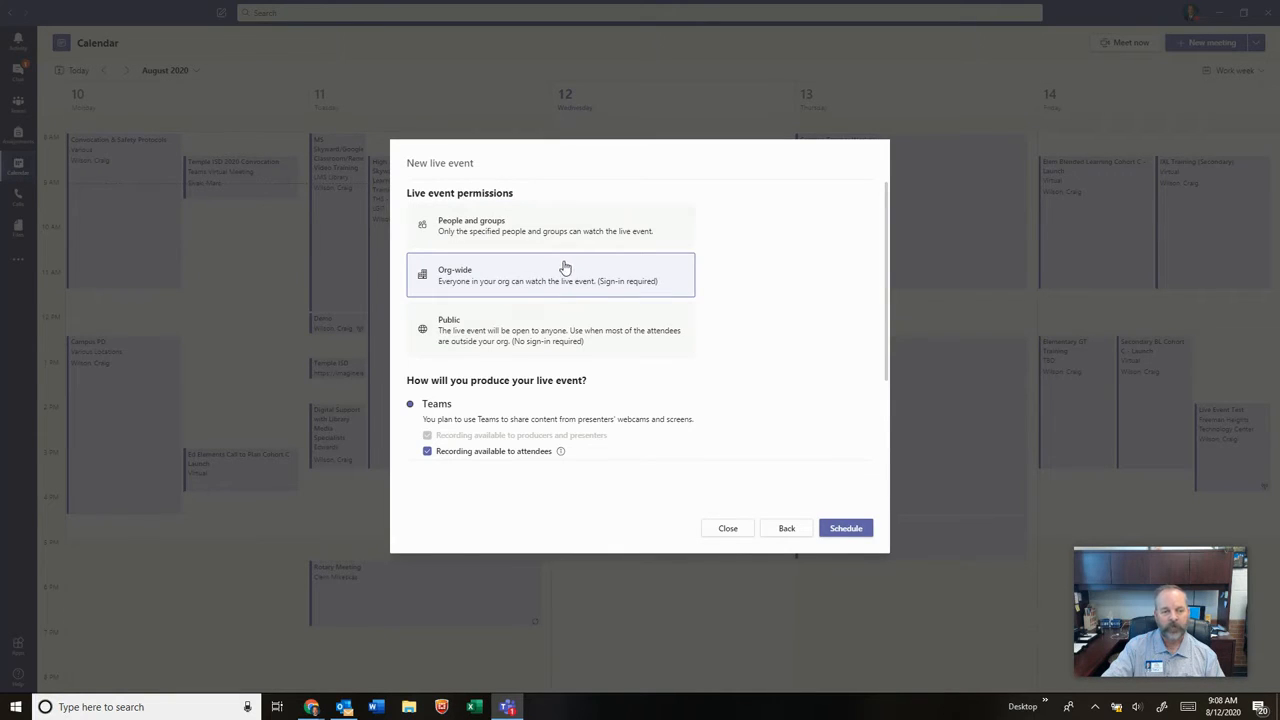
pyautogui.click(529, 341)
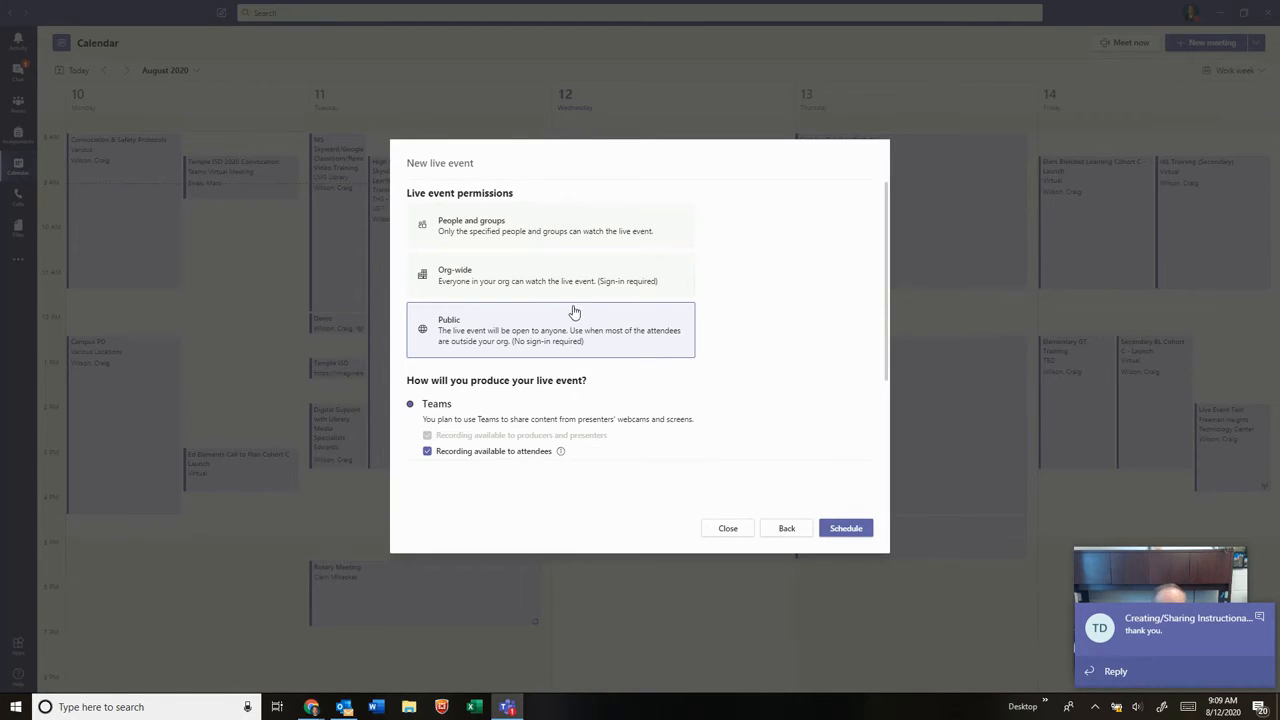
pyautogui.click(540, 233)
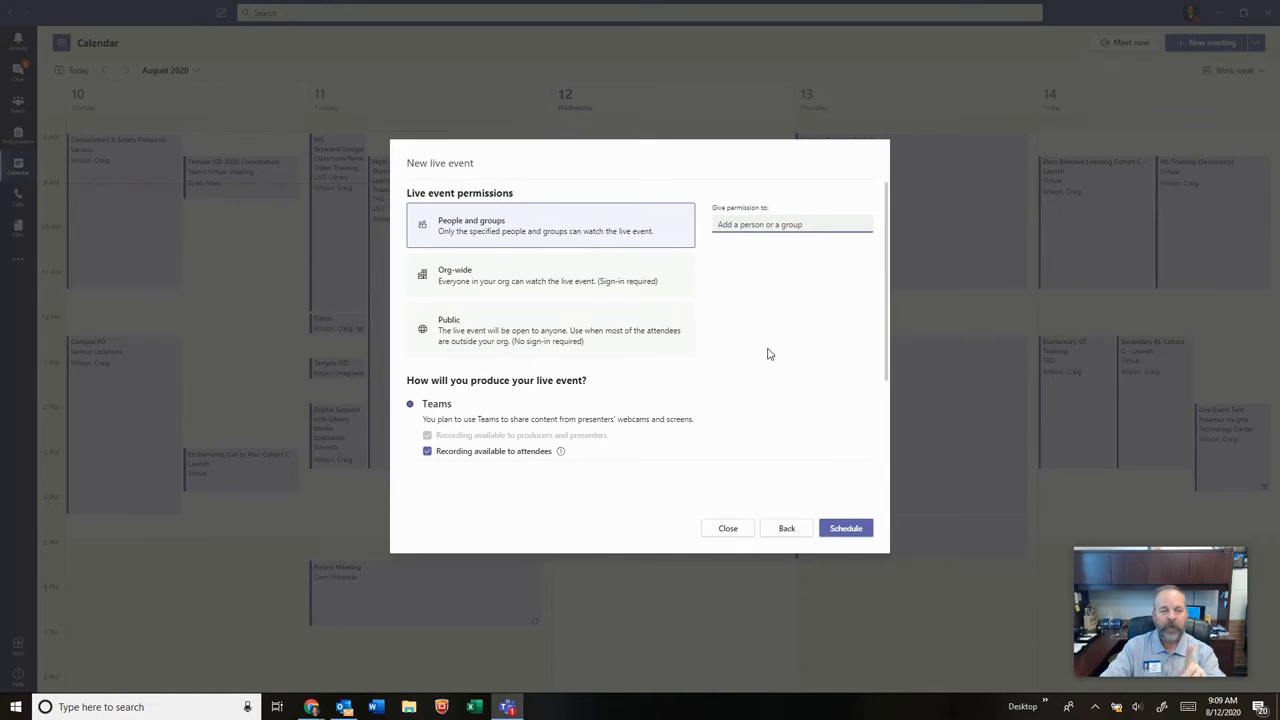
pyautogui.scroll(-3, 768, 354)
pyautogui.scroll(-1, 768, 354)
pyautogui.scroll(5, 768, 354)
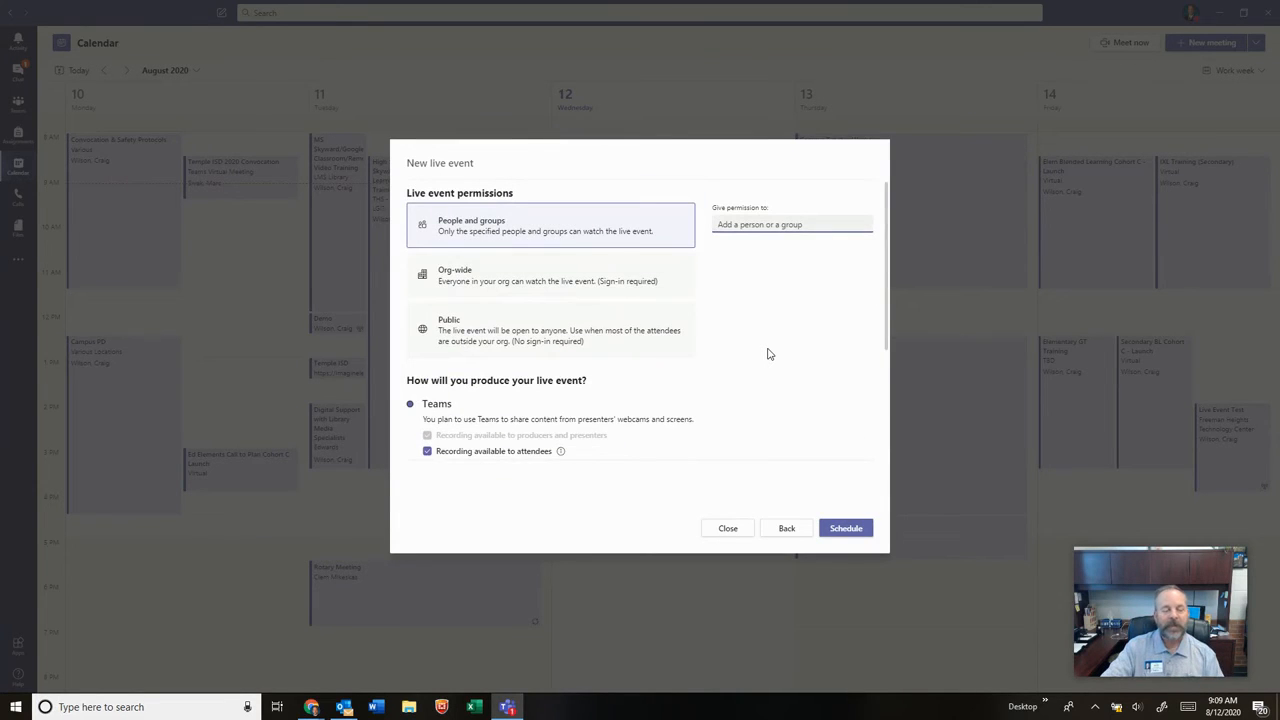
# - Add Spanish (Spain) as a caption translation language and enable Q&A for the live event
pyautogui.scroll(-1, 759, 357)
pyautogui.scroll(-3, 759, 357)
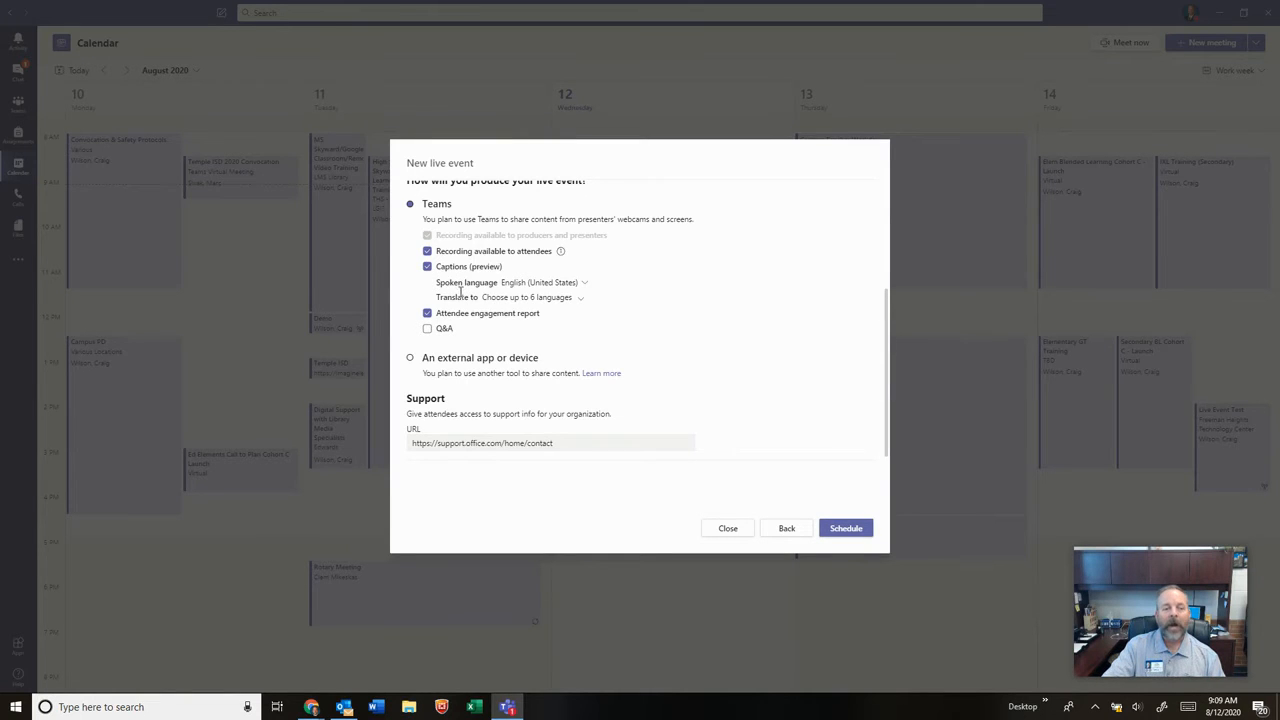
pyautogui.click(580, 302)
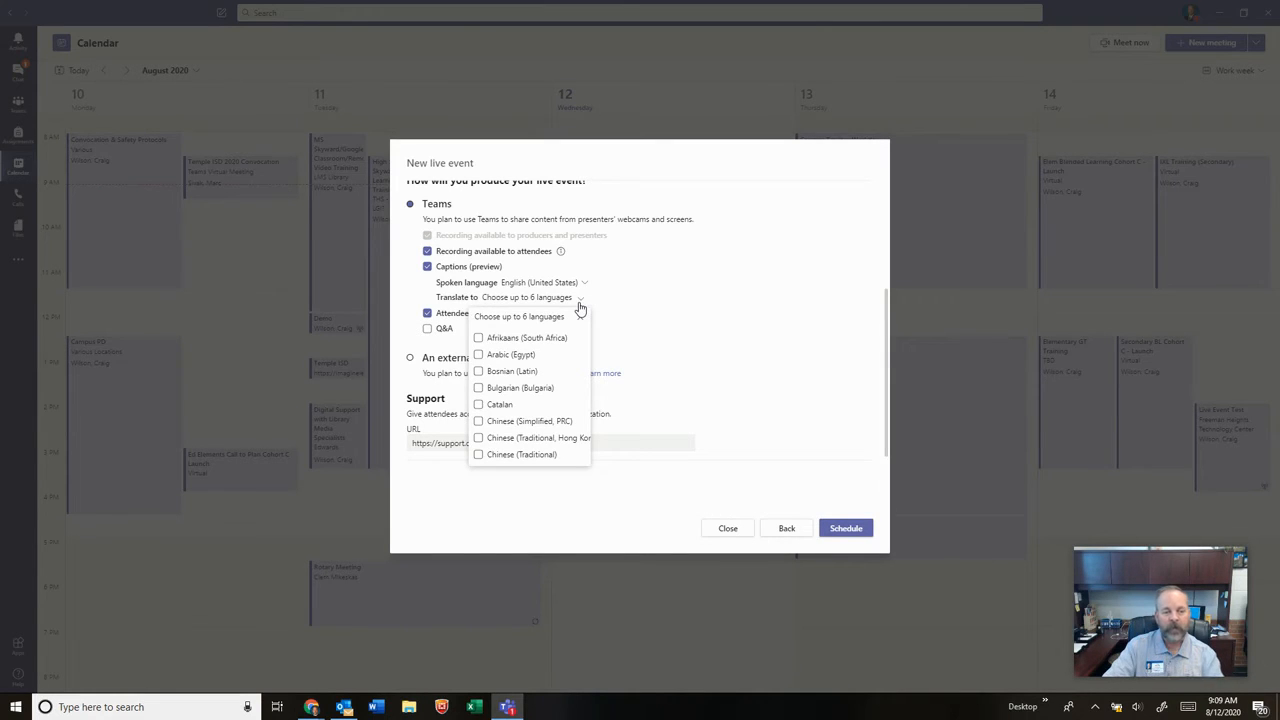
pyautogui.scroll(-10, 561, 368)
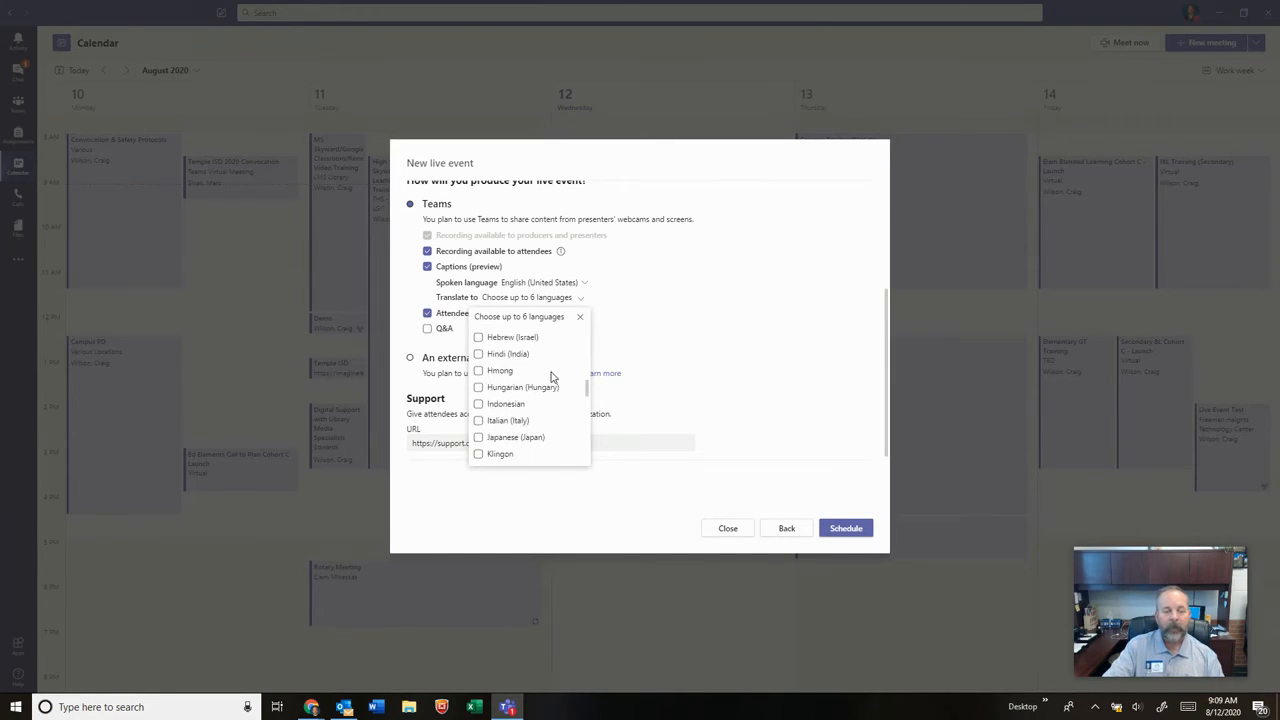
pyautogui.scroll(-5, 551, 376)
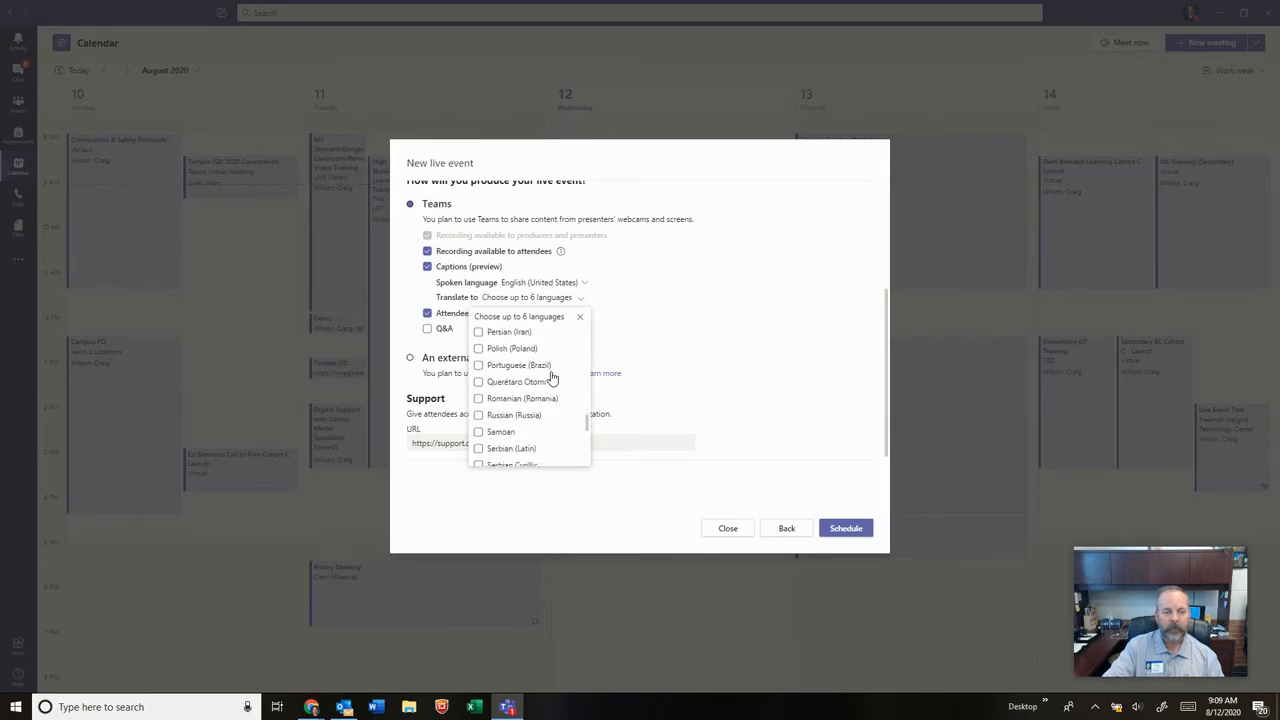
pyautogui.scroll(-2, 551, 374)
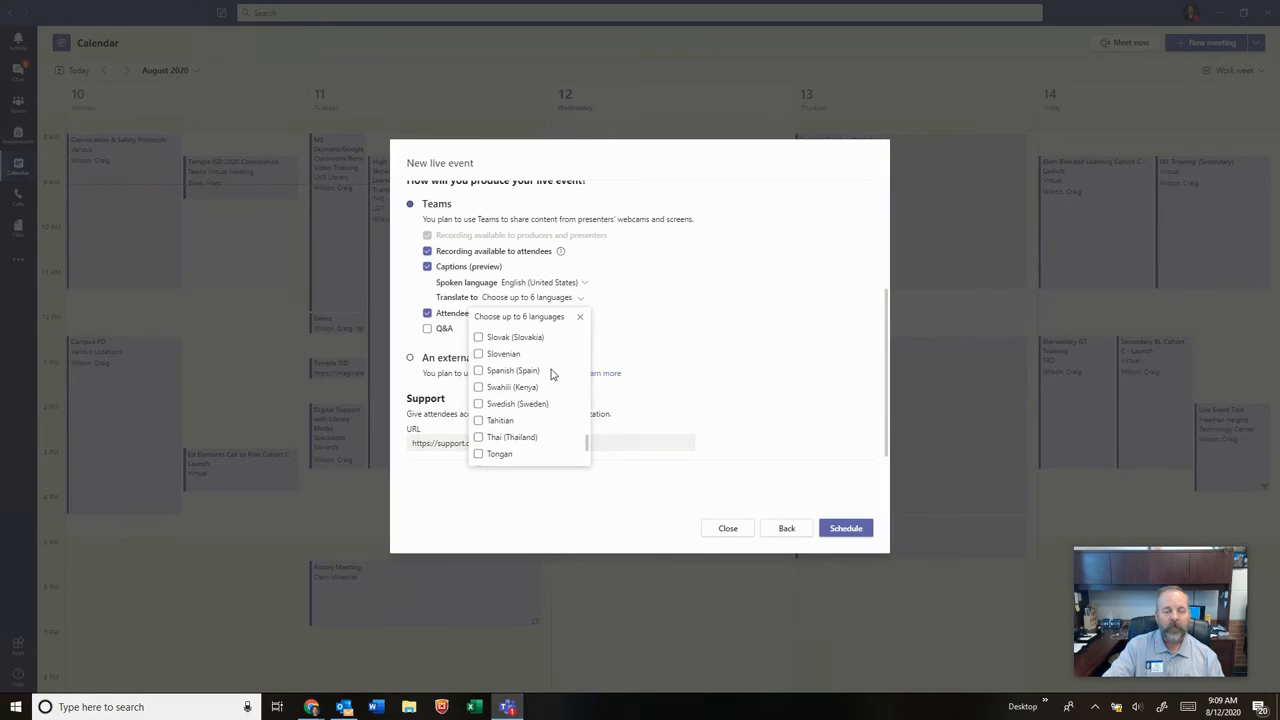
pyautogui.click(479, 371)
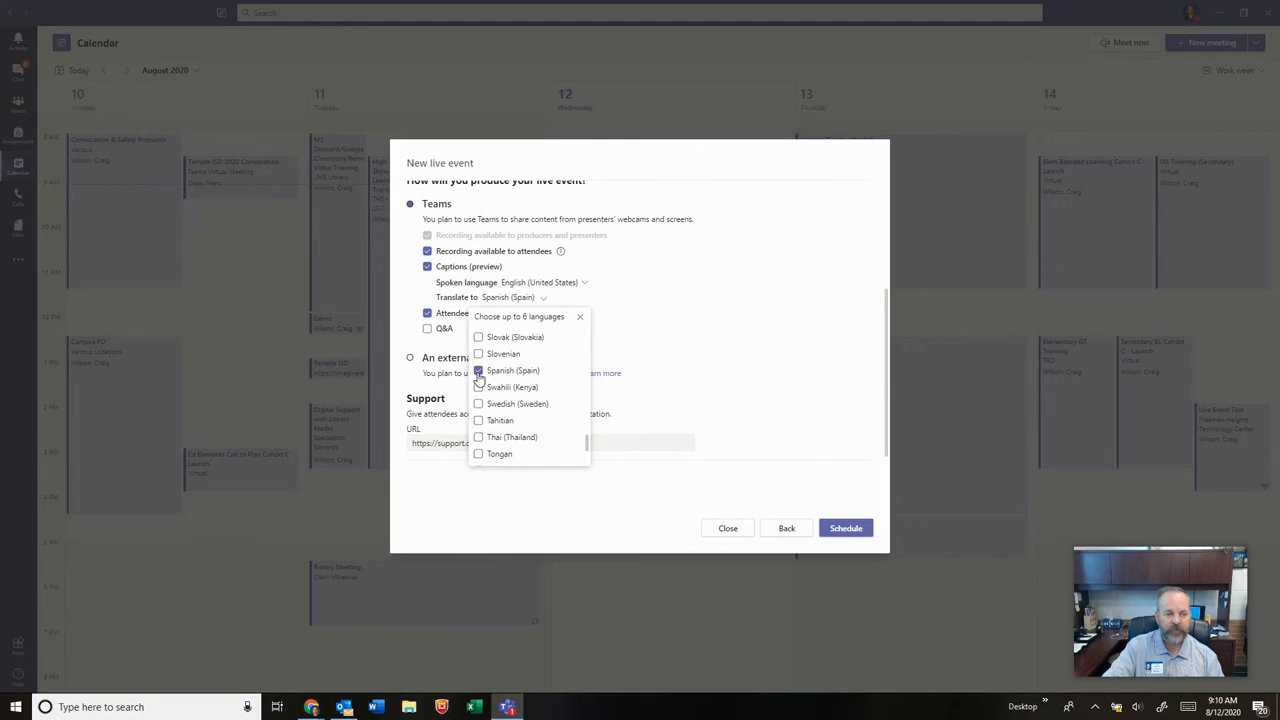
pyautogui.click(681, 312)
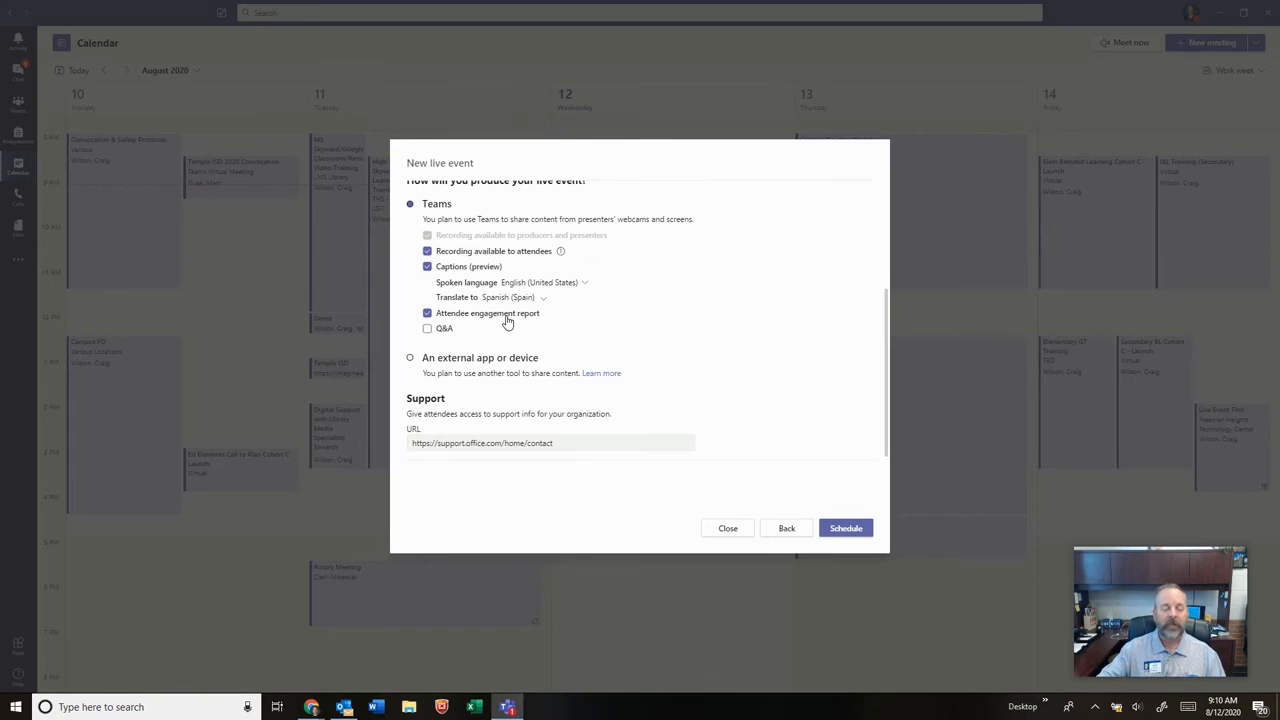
pyautogui.click(427, 329)
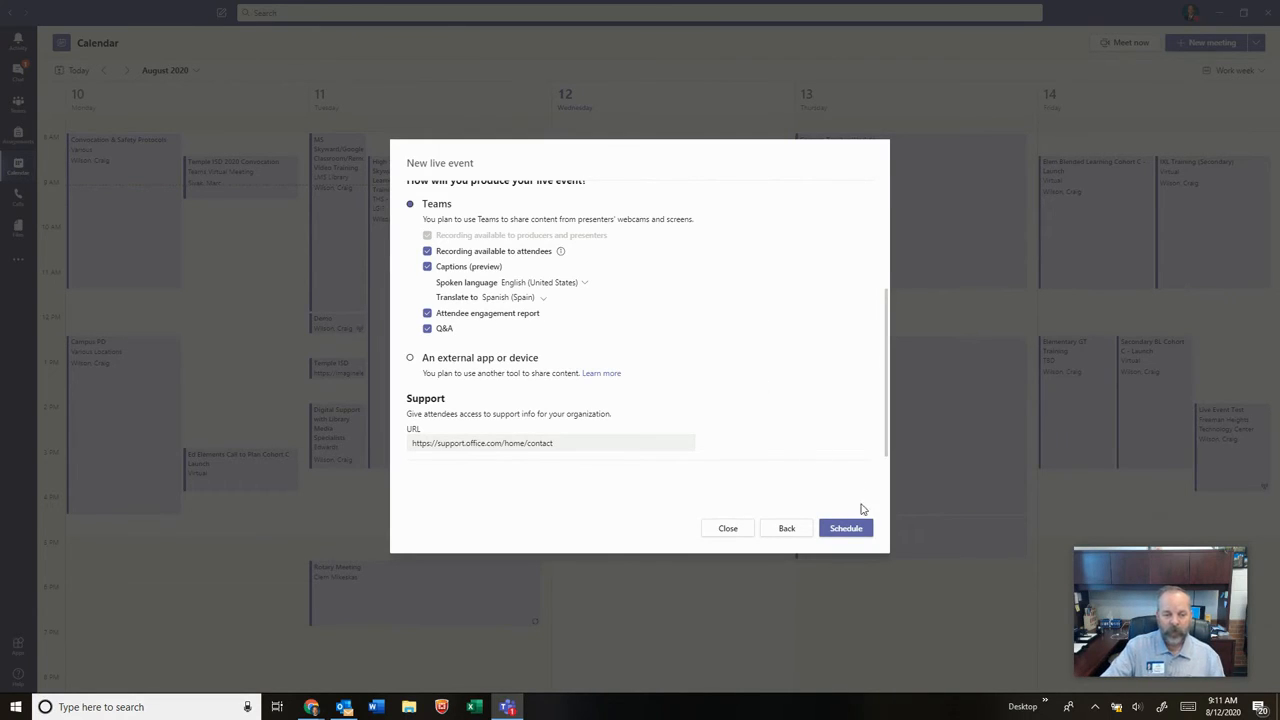
# - Schedule the live event and copy its attendee link
pyautogui.click(848, 530)
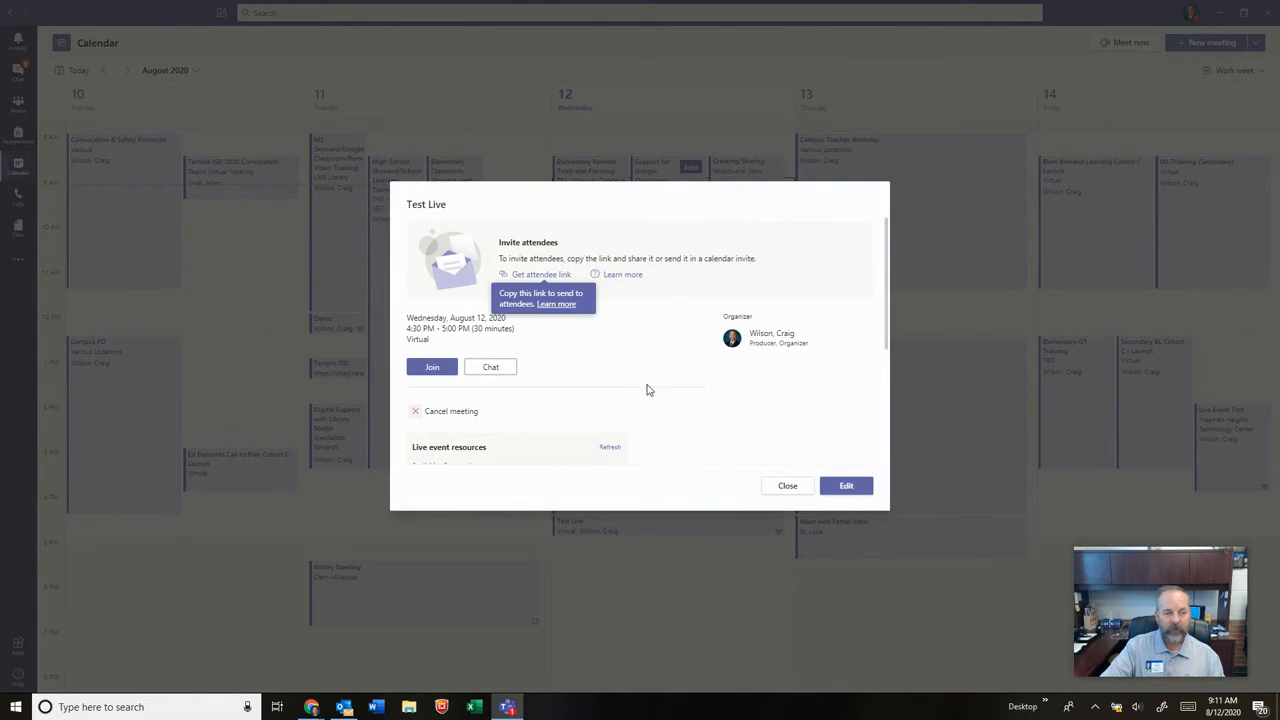
pyautogui.click(560, 281)
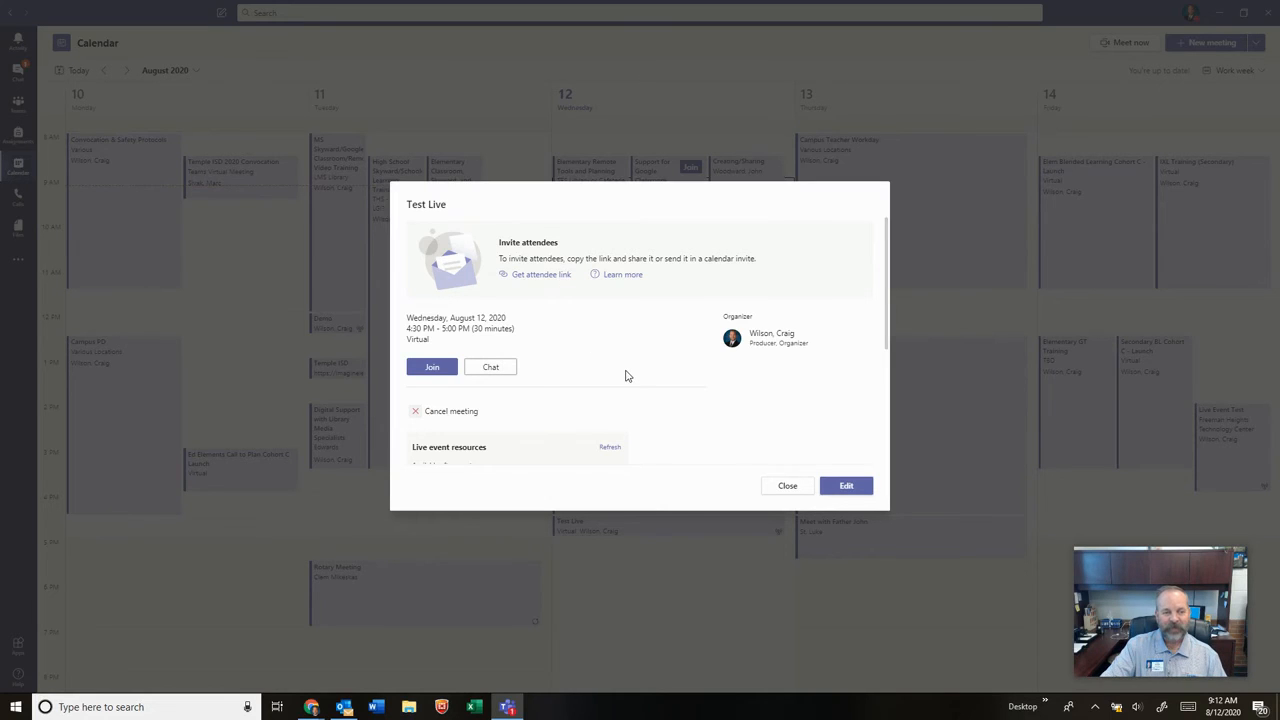
pyautogui.scroll(-3, 627, 376)
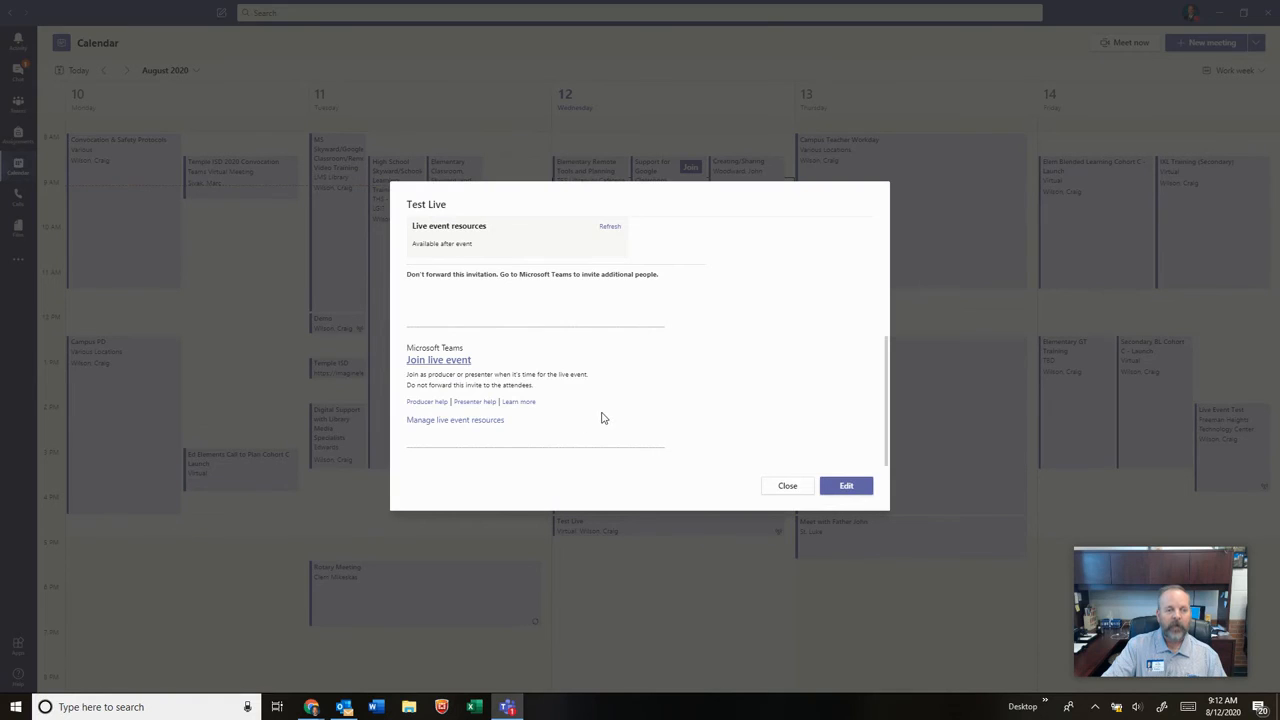
pyautogui.scroll(5, 603, 415)
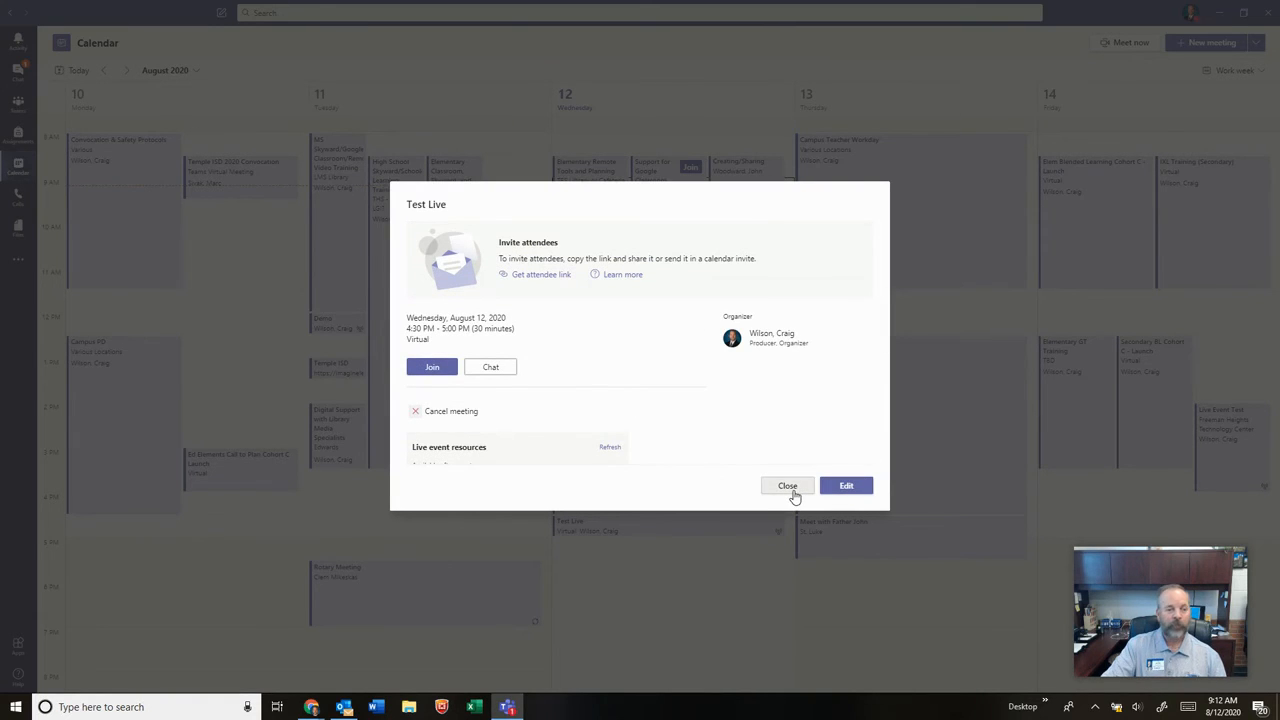
# - Edit the scheduled live event and add a colleague to its event group by name
pyautogui.click(847, 486)
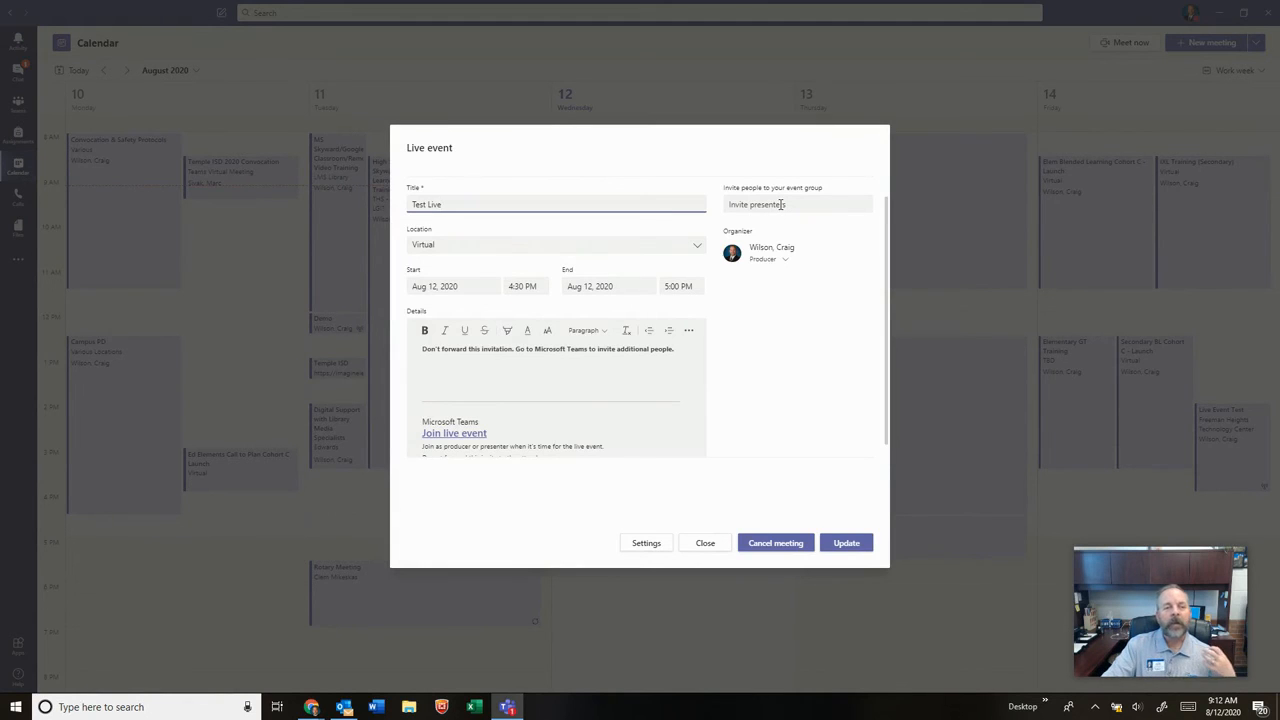
pyautogui.click(781, 204)
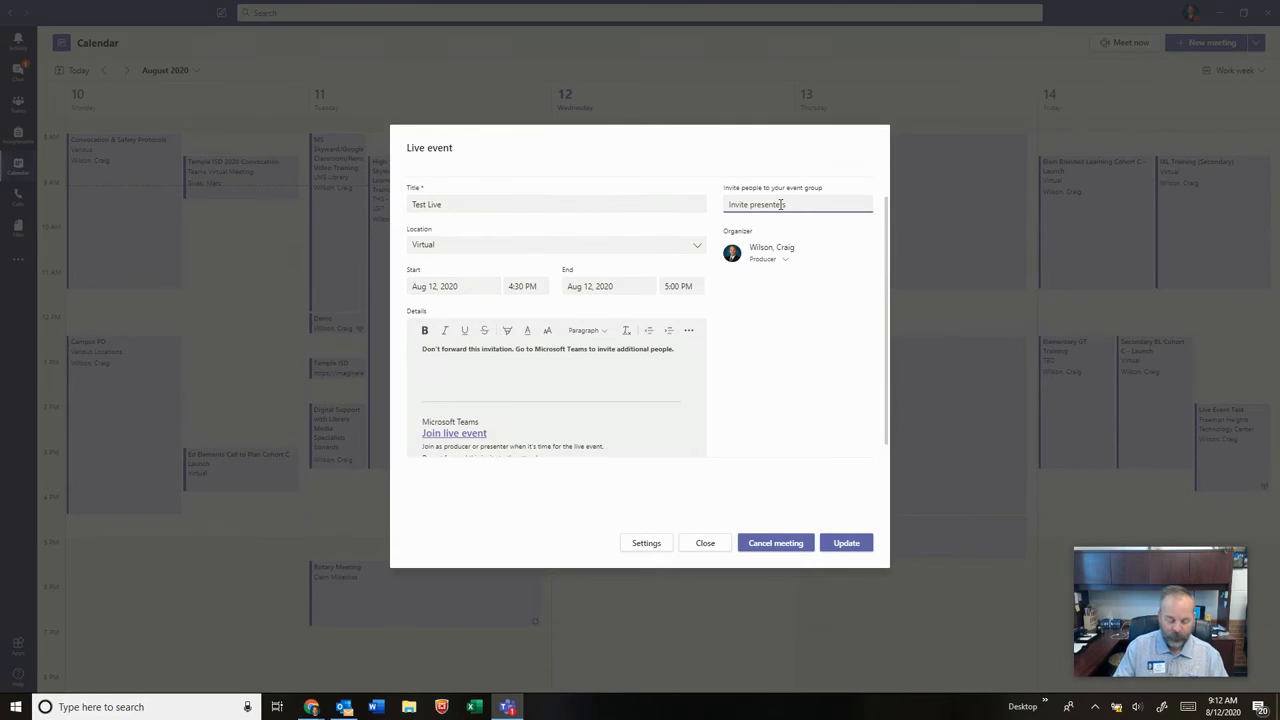
pyautogui.write('ho')
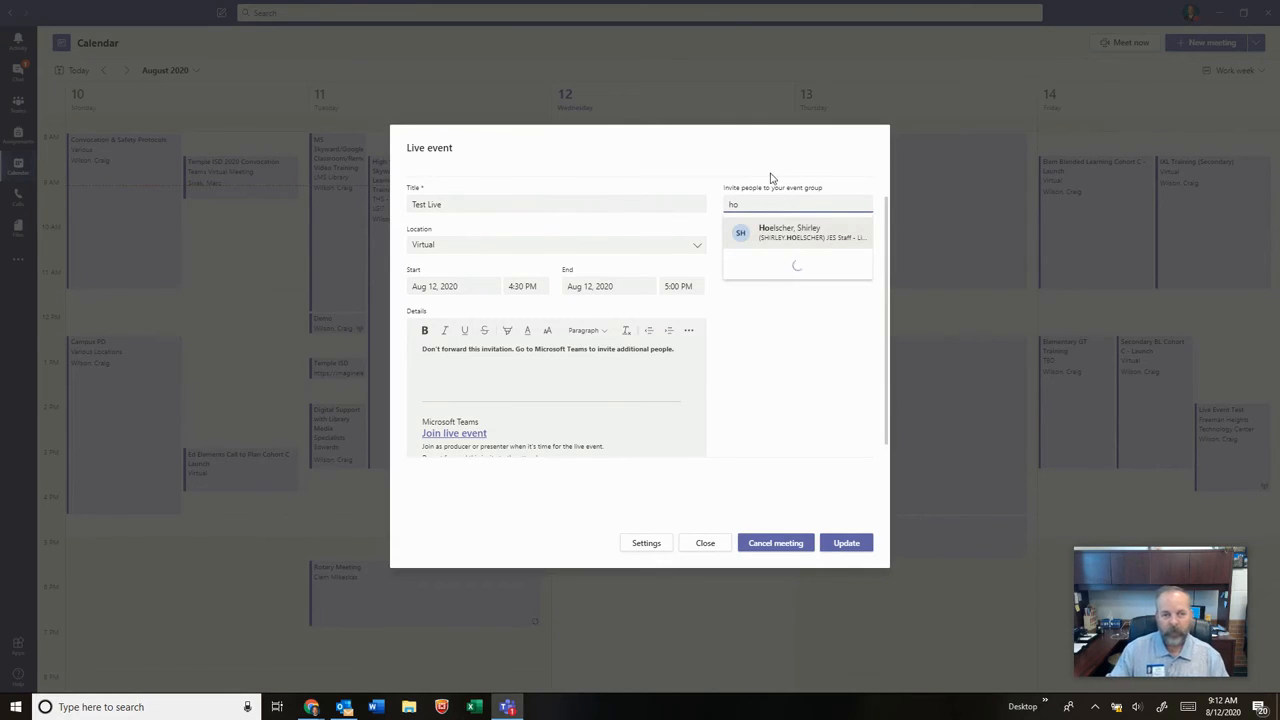
pyautogui.press('BackSpace')
pyautogui.press('BackSpace')
pyautogui.write('jw')
pyautogui.press('BackSpace')
pyautogui.write('ohn')
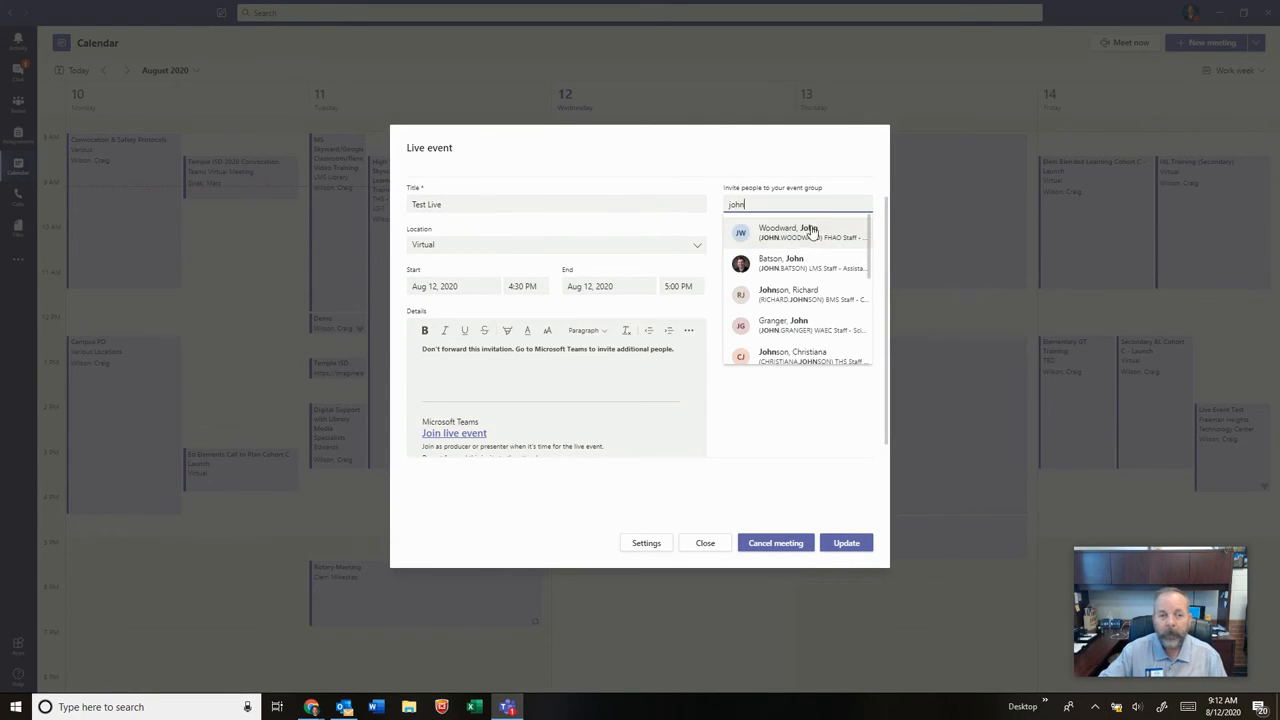
pyautogui.click(809, 233)
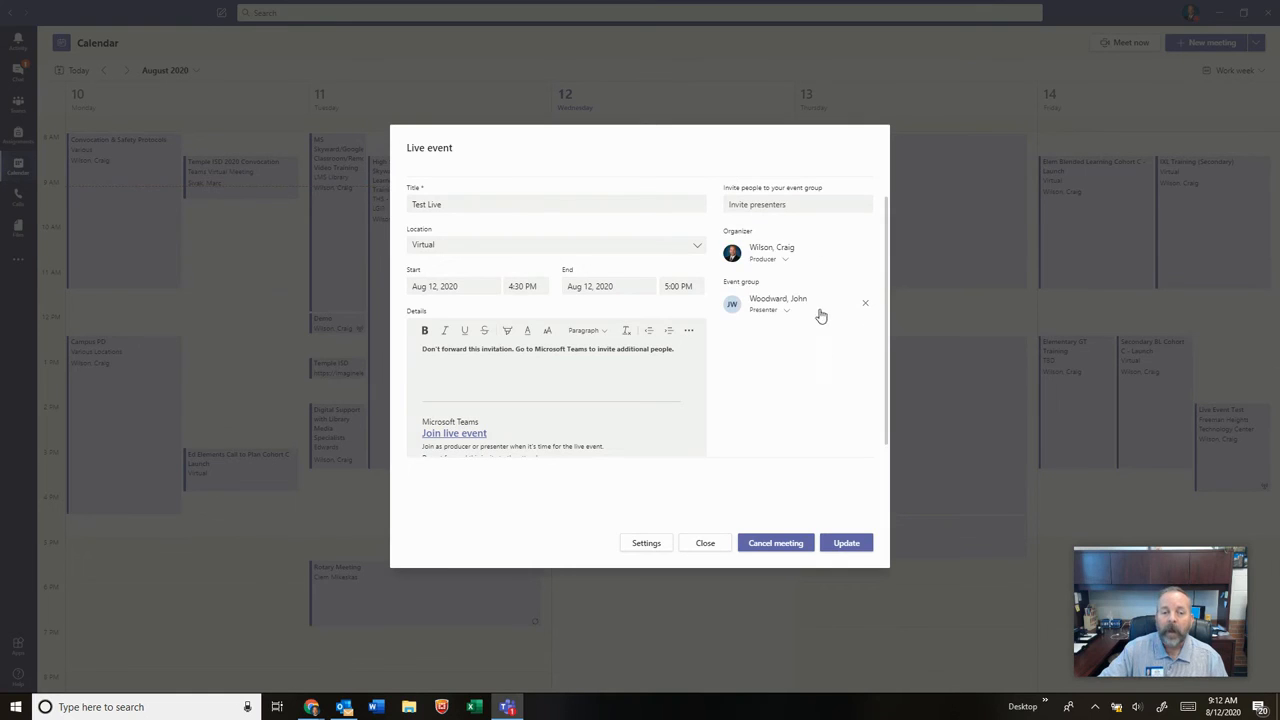
# - Assign the invited colleague the Presenter role and update the live event
pyautogui.click(786, 313)
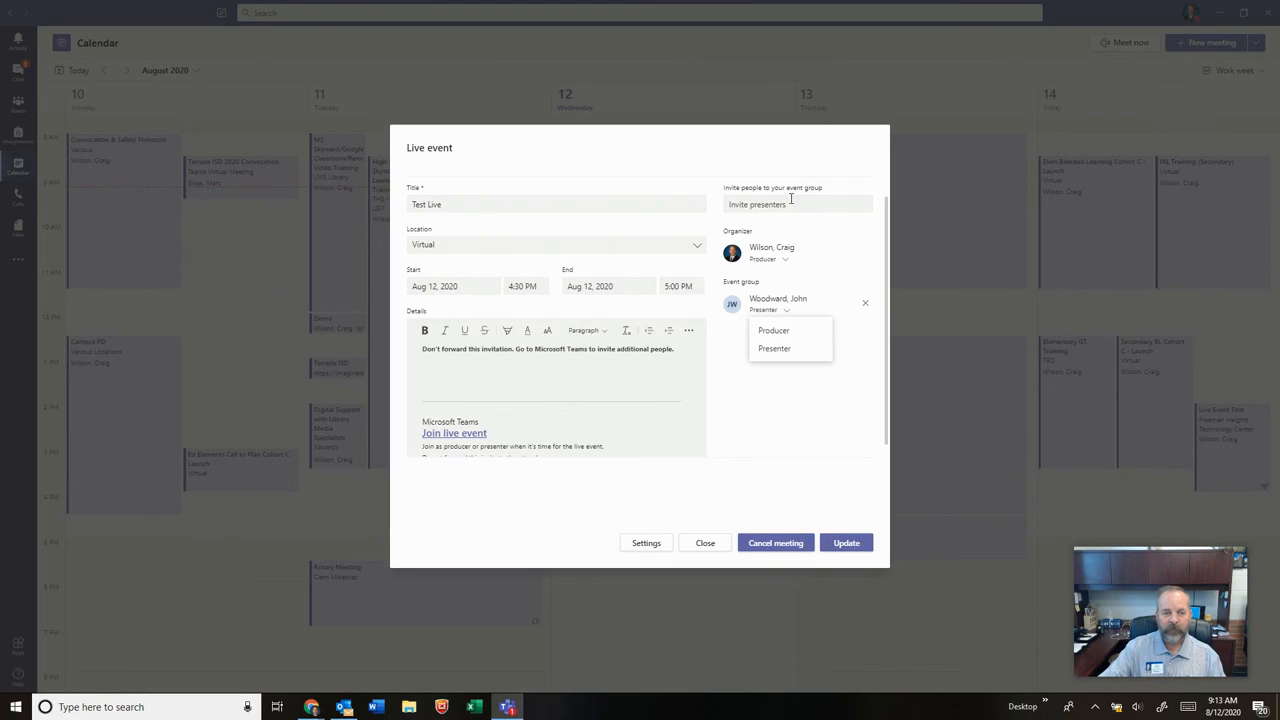
pyautogui.click(788, 352)
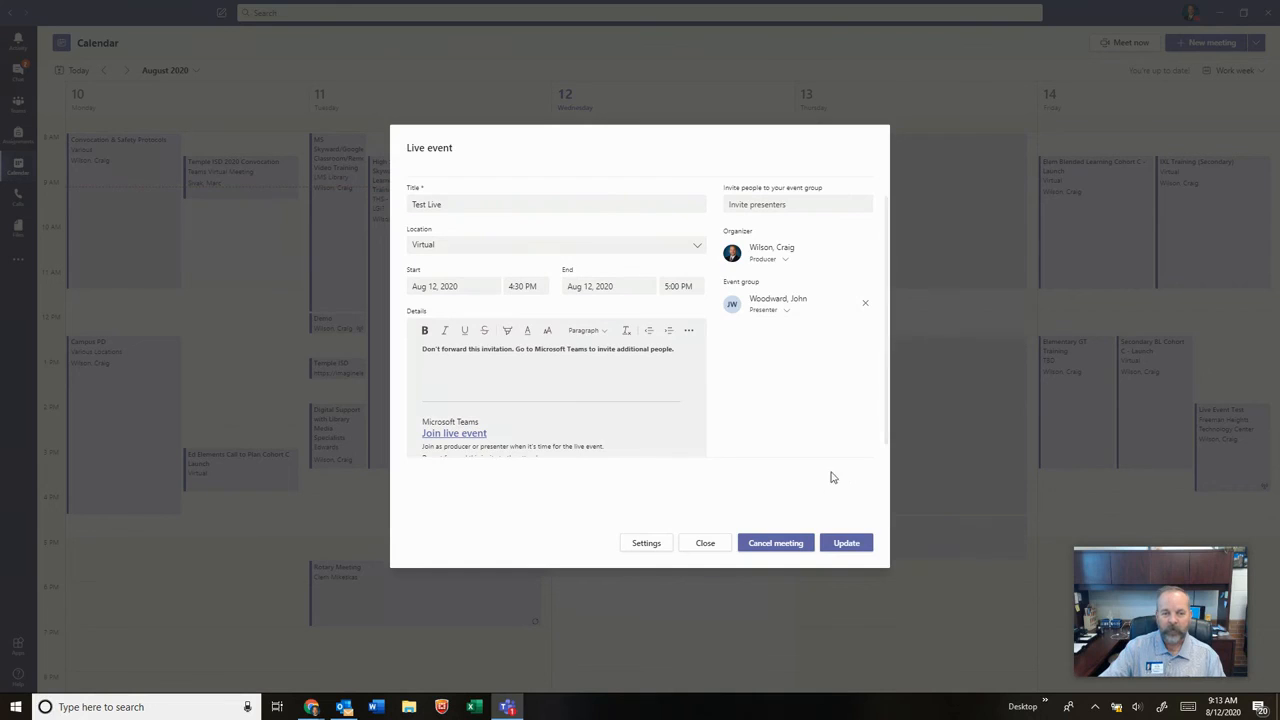
pyautogui.click(845, 545)
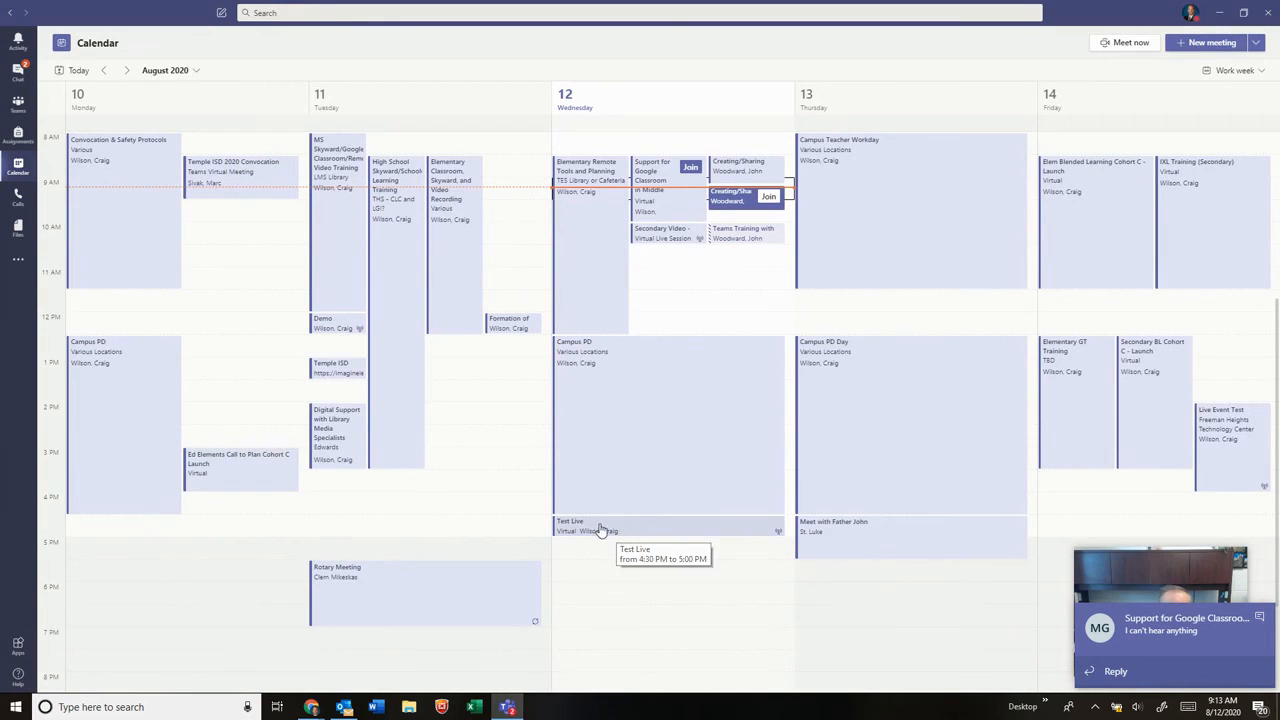
pyautogui.click(652, 529)
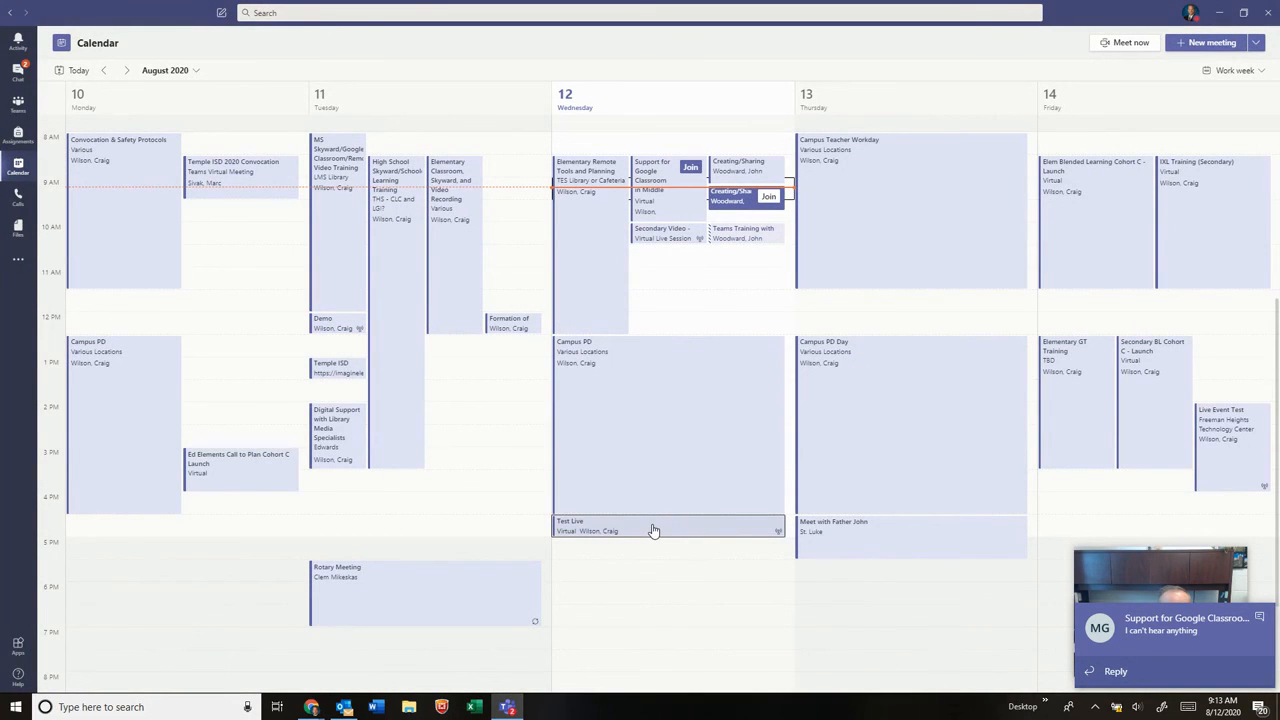
pyautogui.rightClick(652, 529)
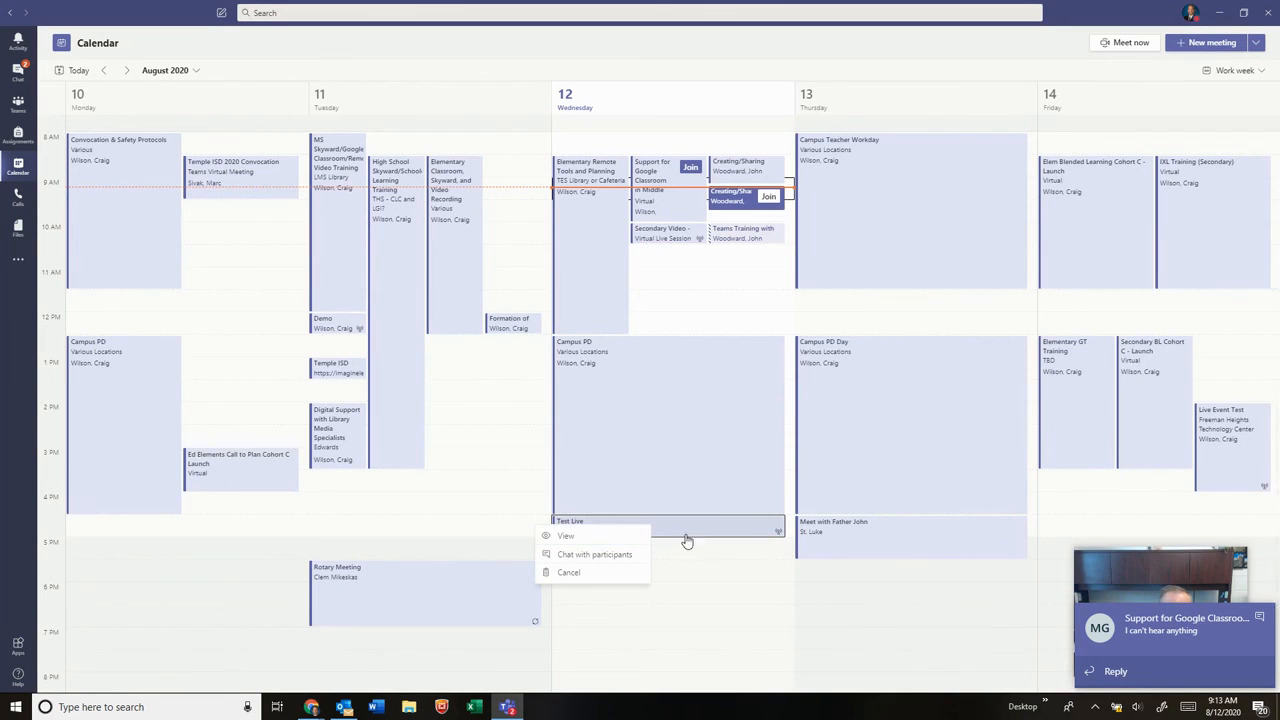
pyautogui.click(566, 536)
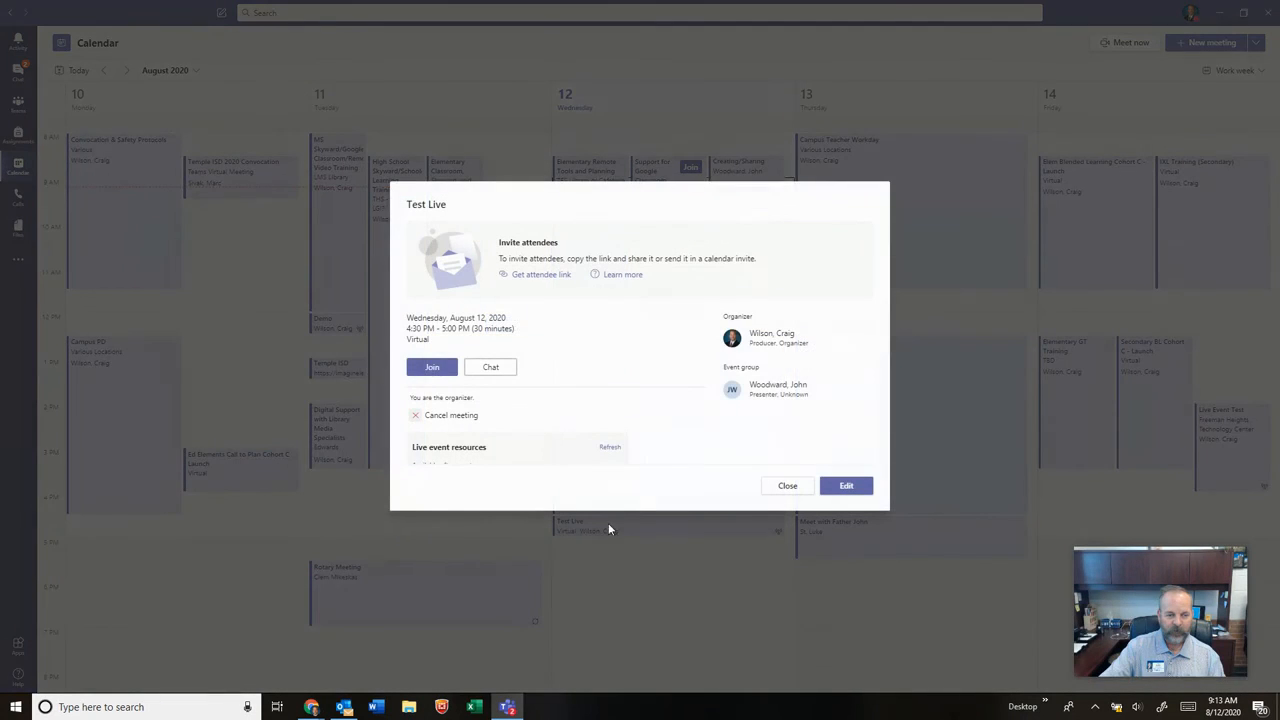